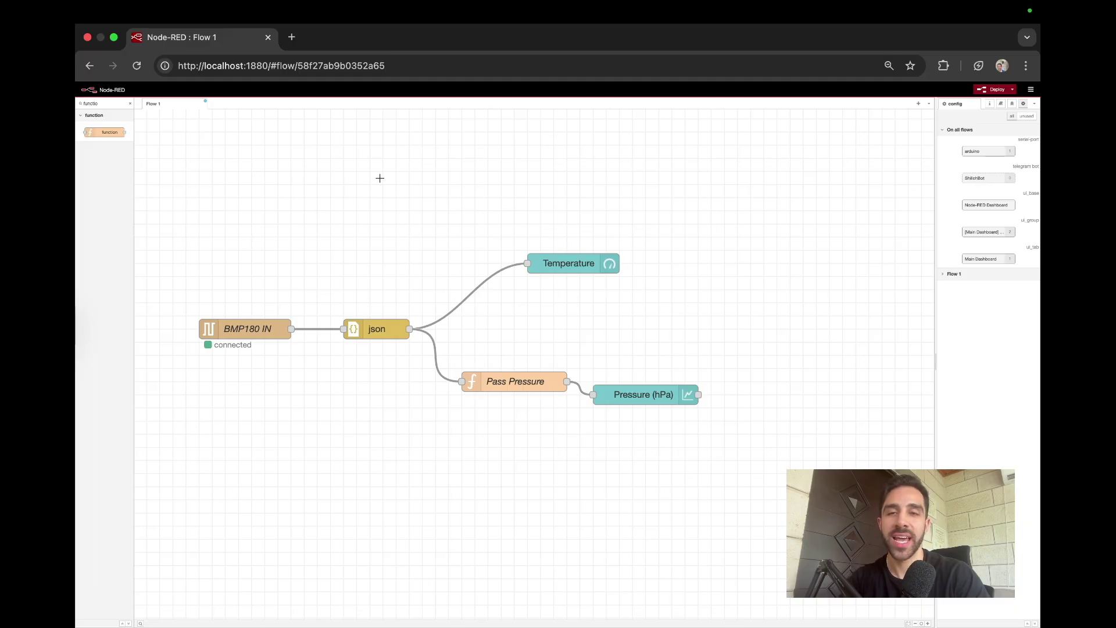
# Step: Check the palette manager's installed and installable modules for the telegrambot package
pyautogui.click(1031, 89)
pyautogui.scroll(5, 1027, 133)
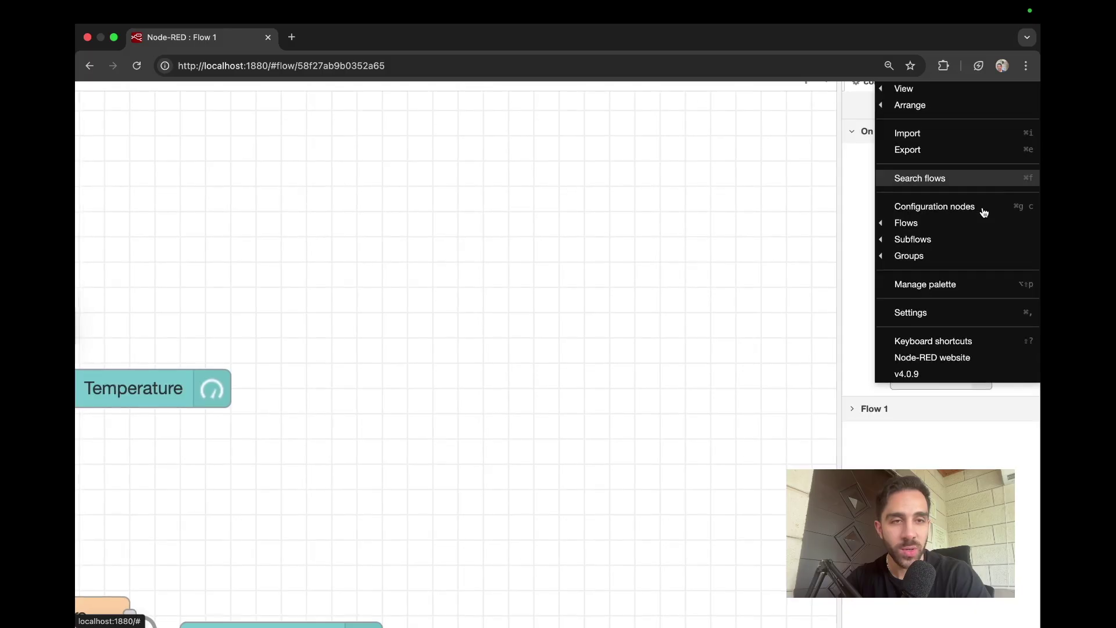
pyautogui.click(949, 314)
pyautogui.scroll(-5, 948, 314)
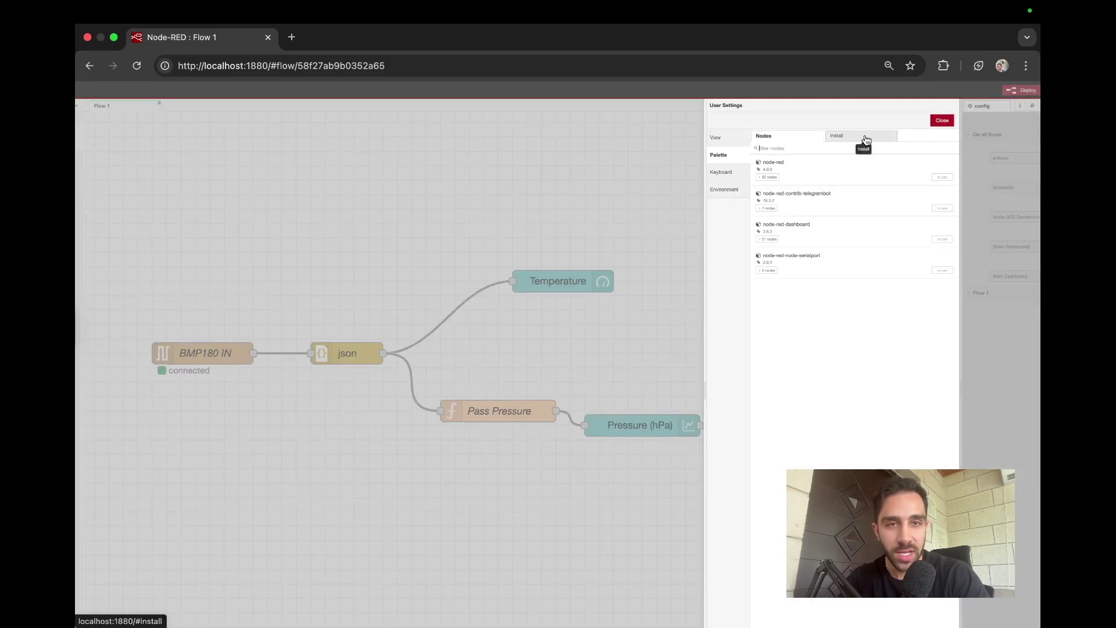
pyautogui.scroll(5, 800, 196)
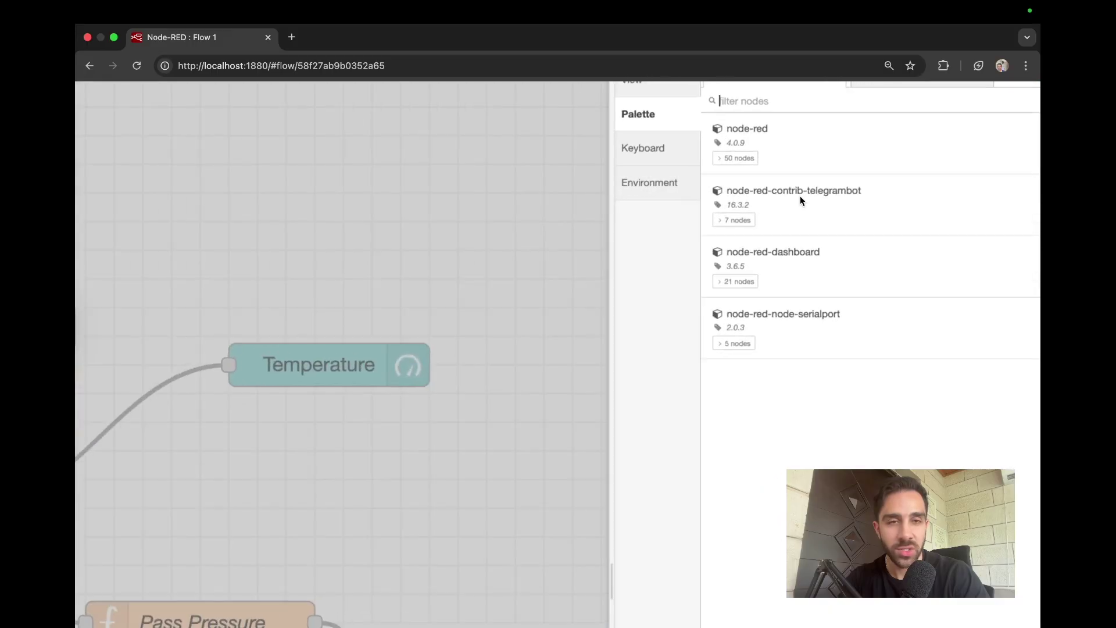
pyautogui.moveTo(866, 191); pyautogui.dragTo(729, 192)
pyautogui.press('super+c')
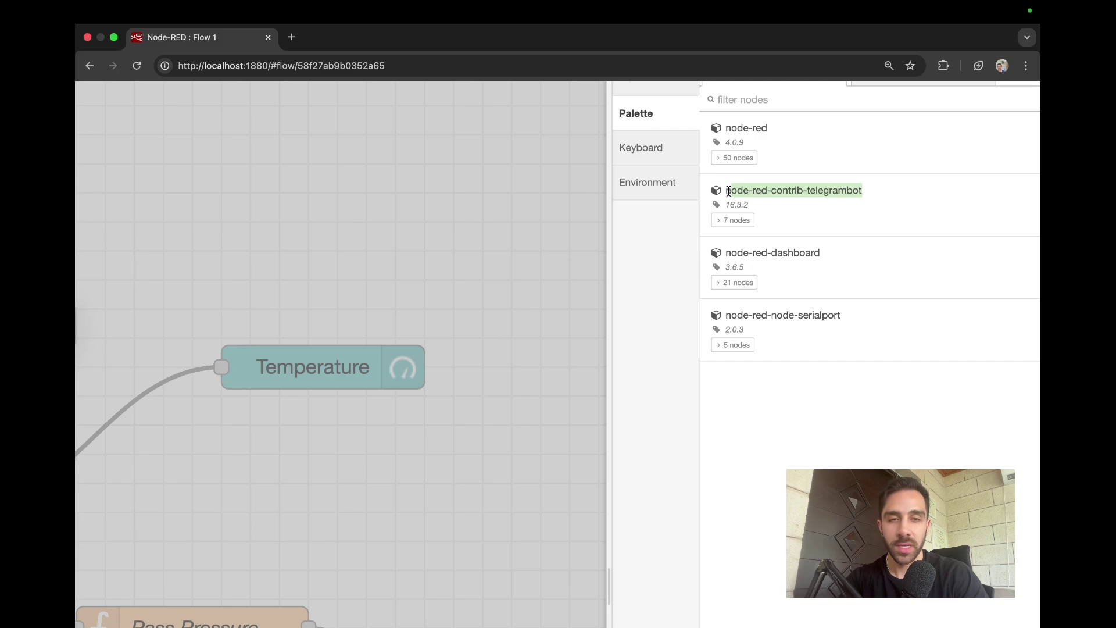
pyautogui.scroll(-5, 729, 192)
pyautogui.click(860, 109)
pyautogui.press('super+v')
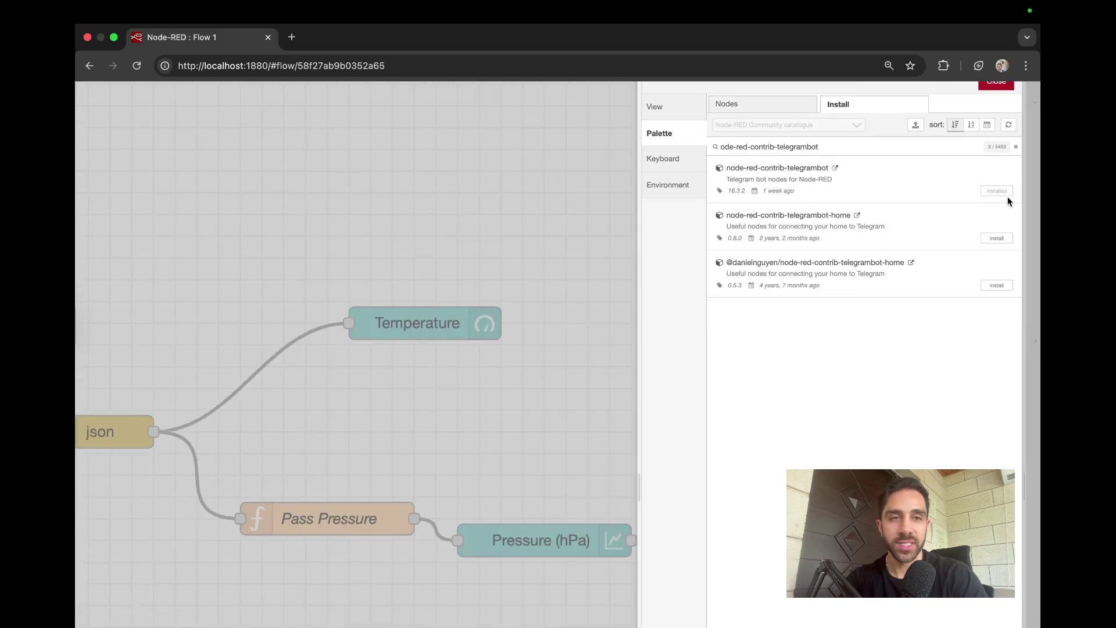
pyautogui.scroll(-5, 1008, 196)
pyautogui.click(918, 115)
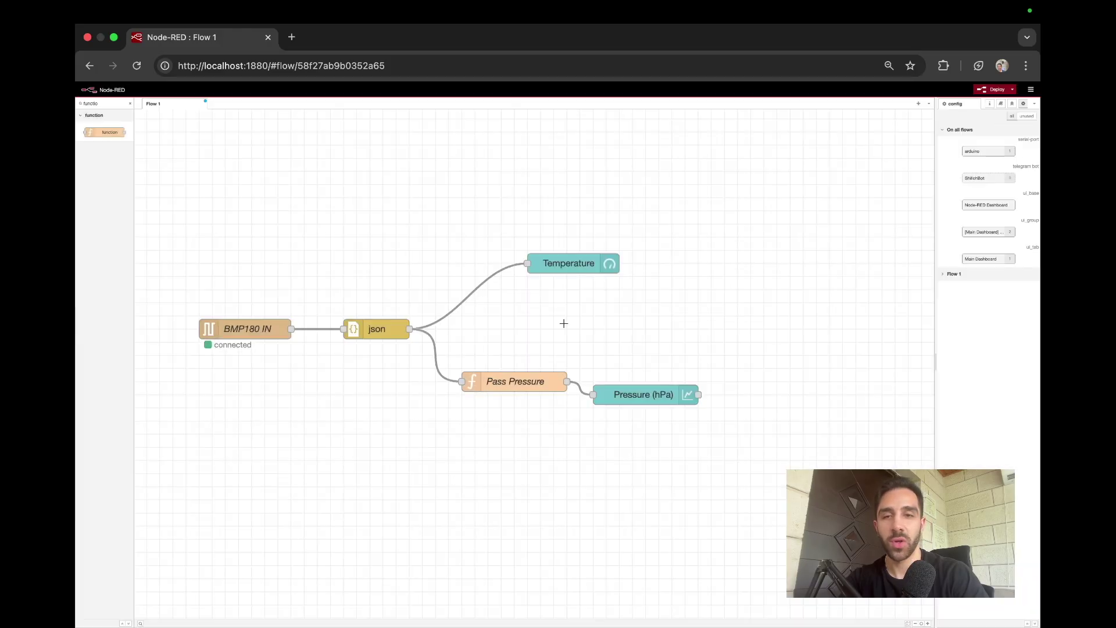
# Step: Wire a new function node from the json node's output, placed below Pass Pressure
pyautogui.scroll(-3, 563, 323)
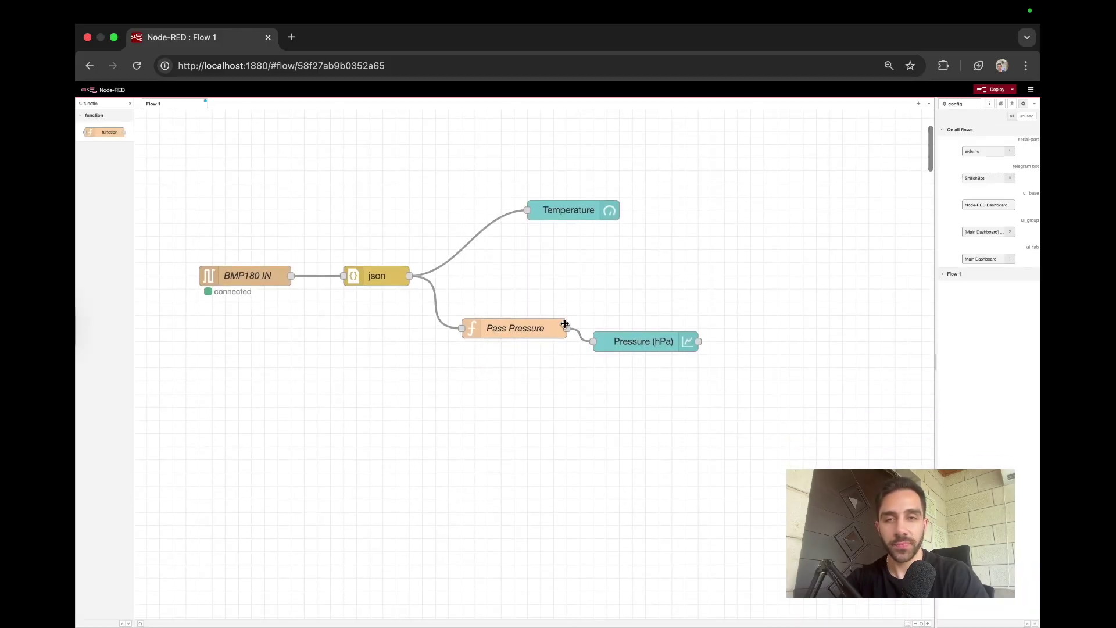
pyautogui.scroll(-1, 532, 332)
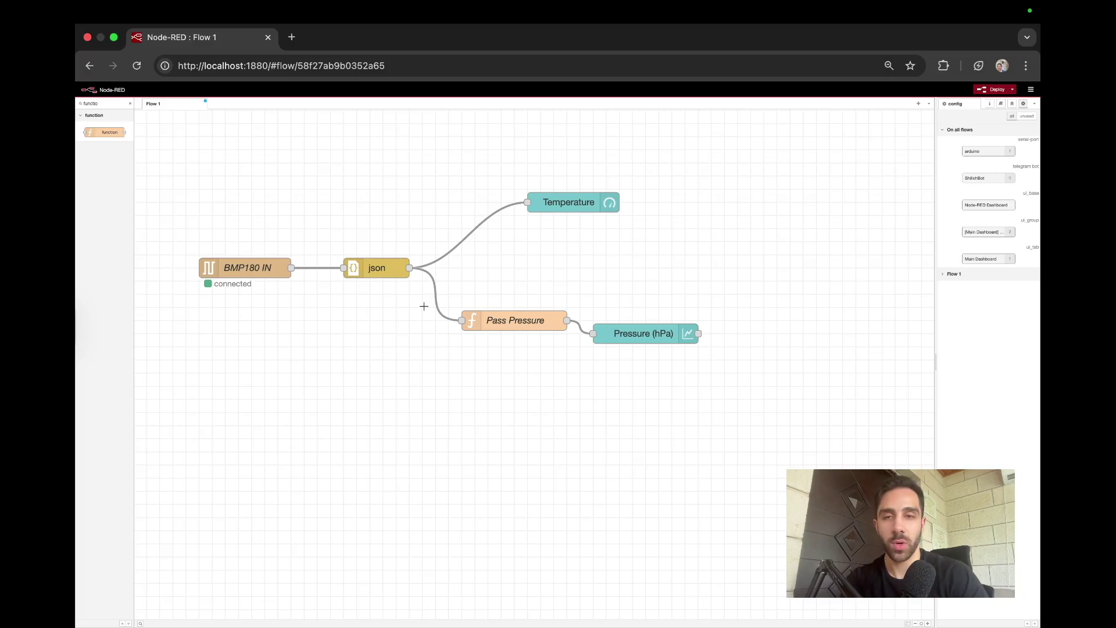
pyautogui.moveTo(410, 268); pyautogui.dragTo(450, 444)
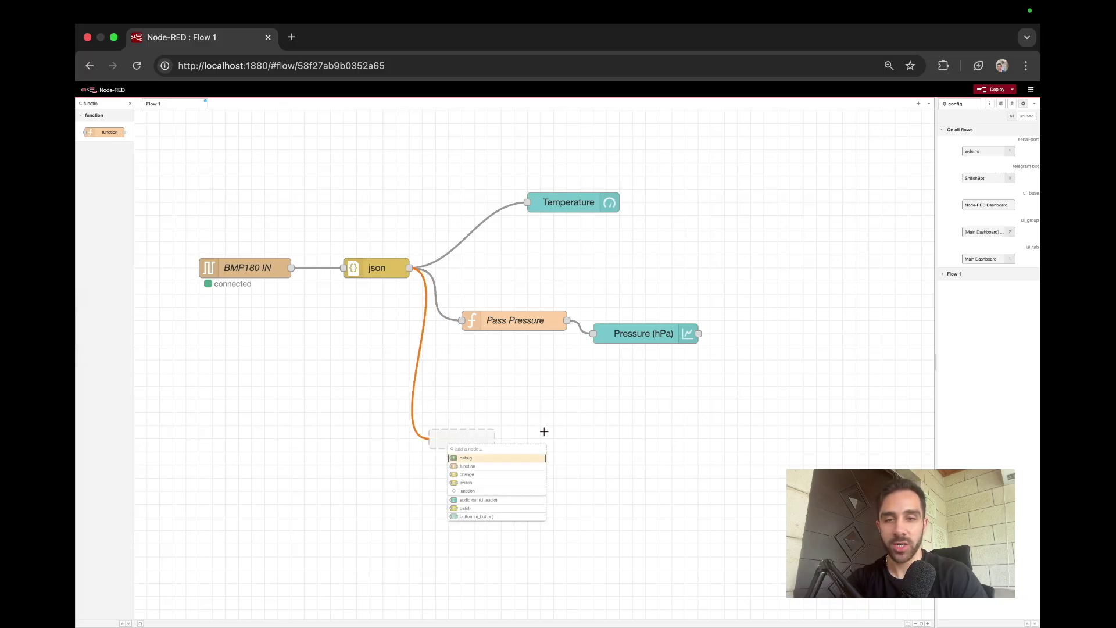
pyautogui.click(489, 466)
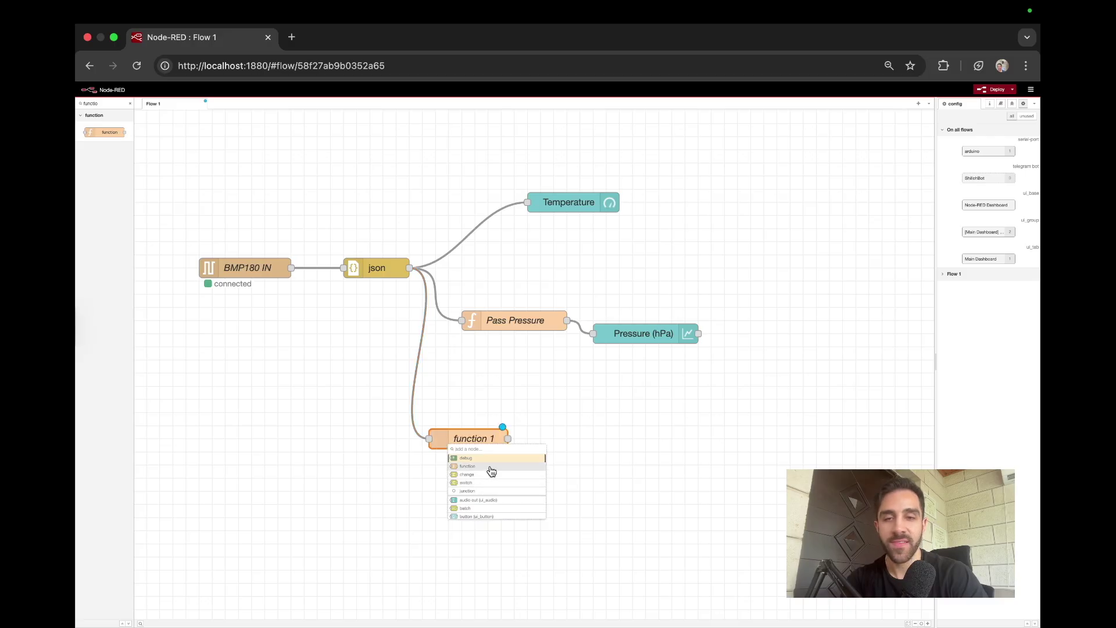
pyautogui.scroll(-2, 519, 395)
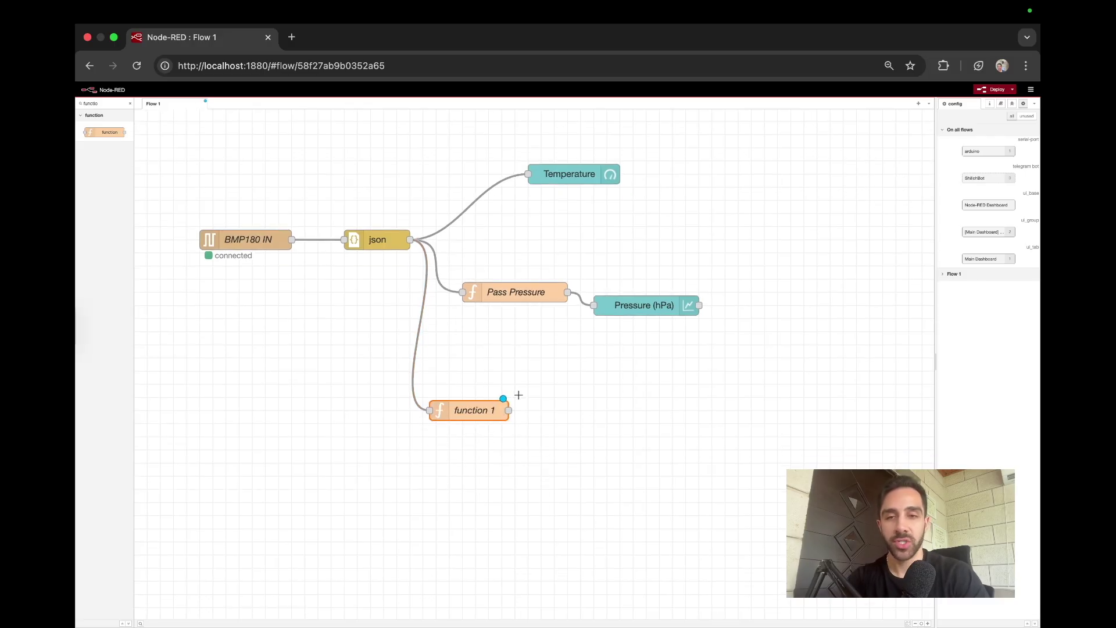
pyautogui.scroll(-1, 519, 395)
pyautogui.scroll(-3, 518, 395)
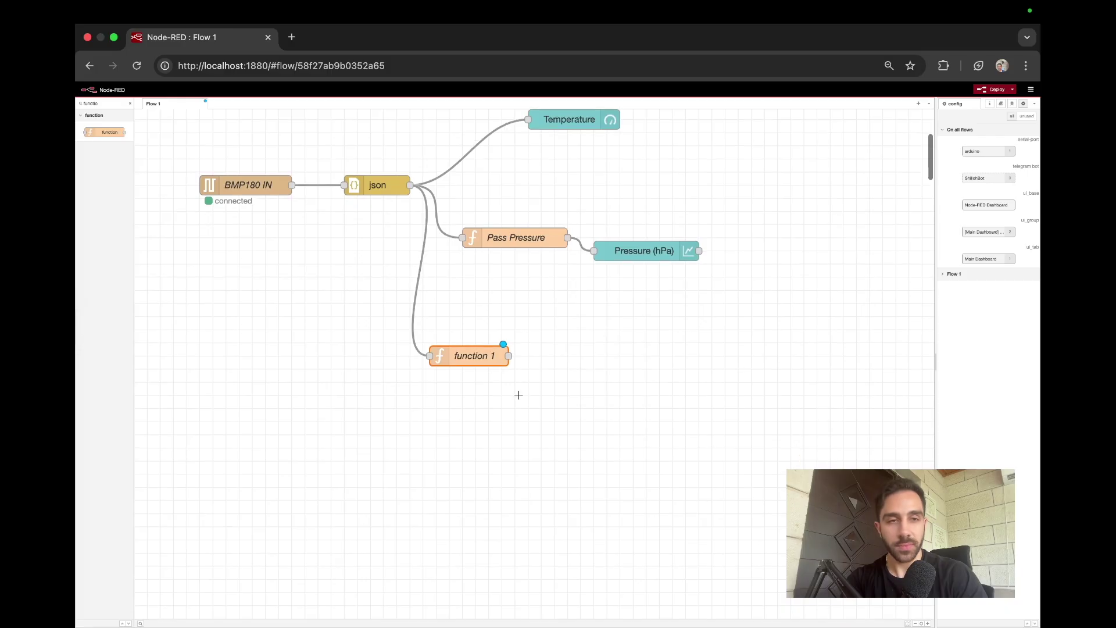
# Step: Replace function 1's code with flow.set lines storing latestTemp and latestPressure, and name it Get Latest
pyautogui.doubleClick(481, 363)
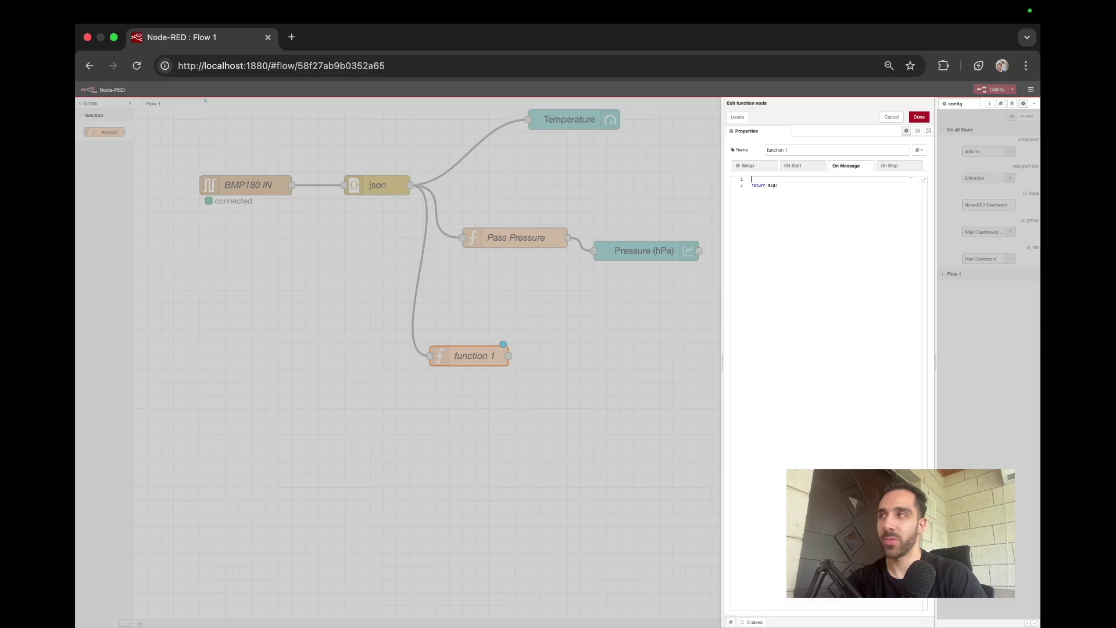
pyautogui.press('super+Tab')
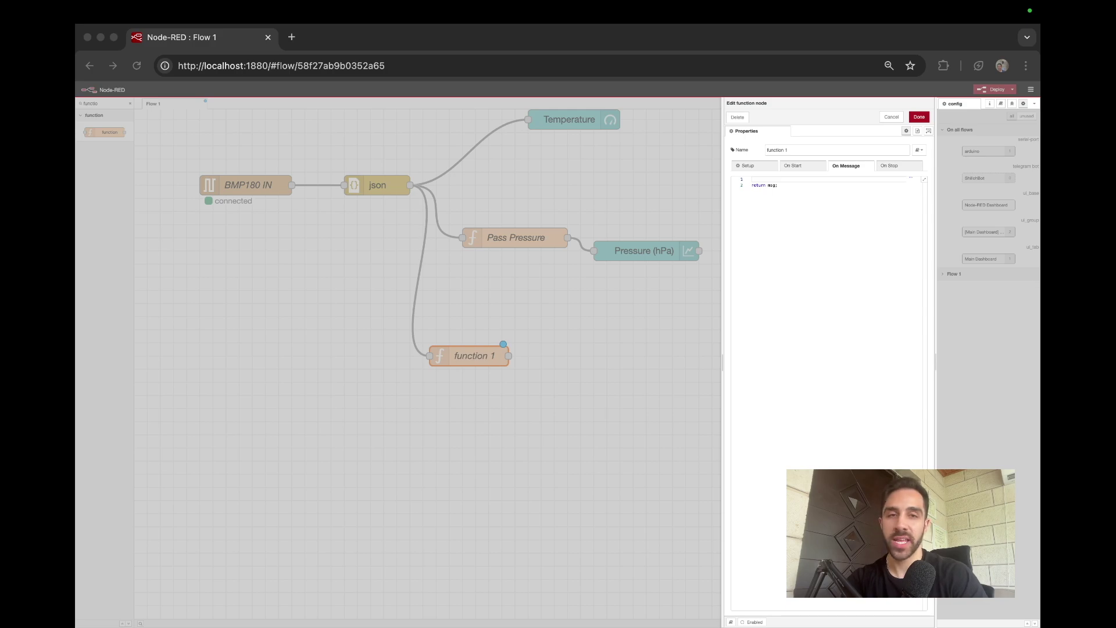
pyautogui.click(830, 221)
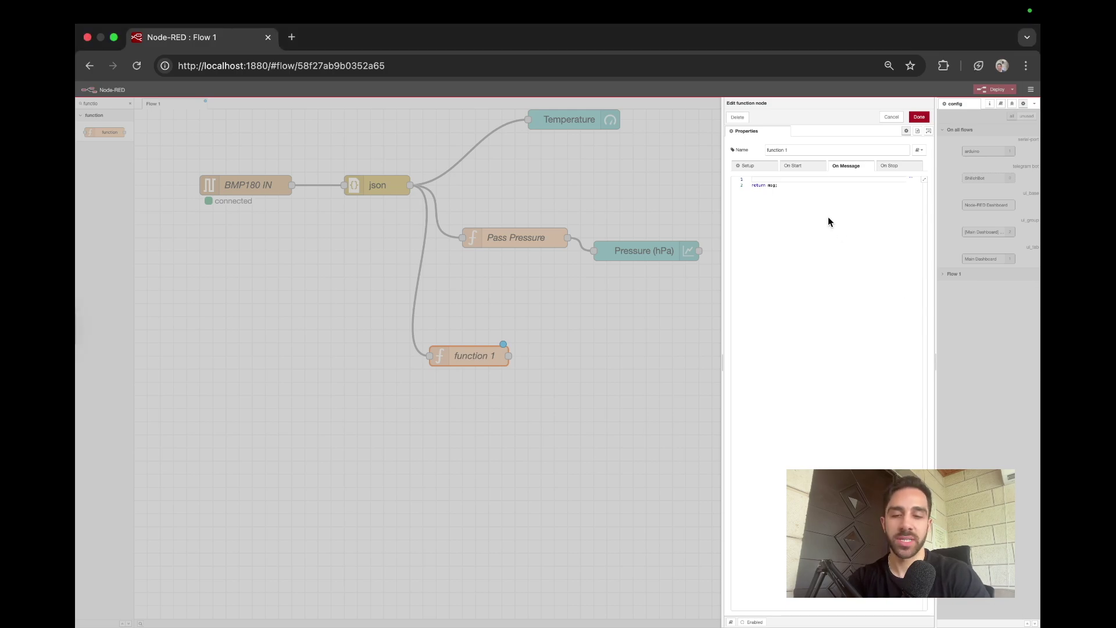
pyautogui.press('super+a')
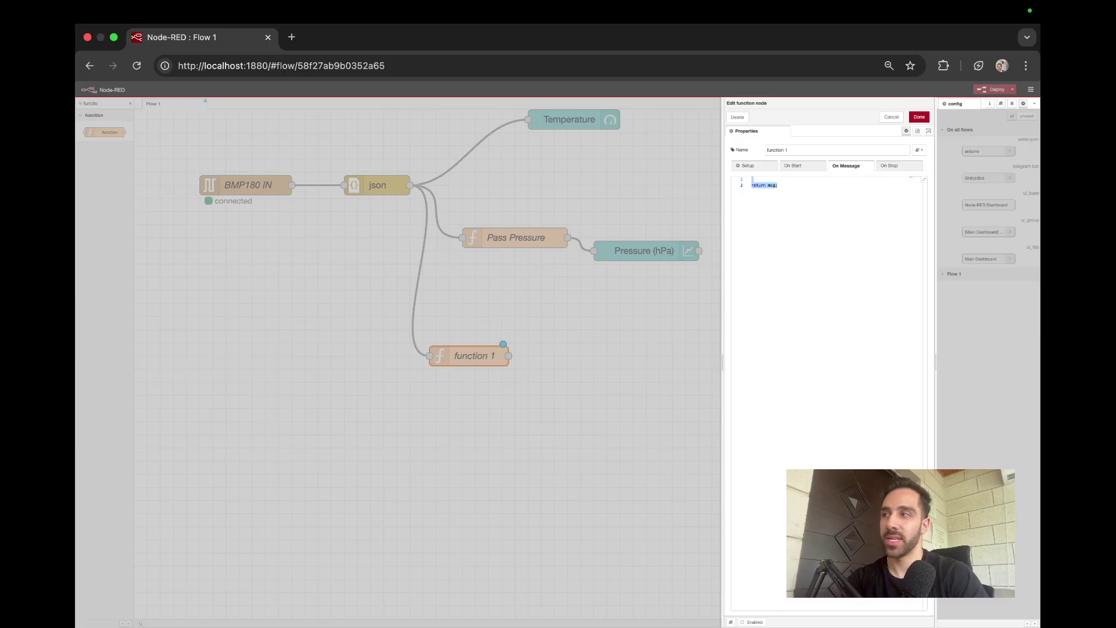
pyautogui.press('super+Tab')
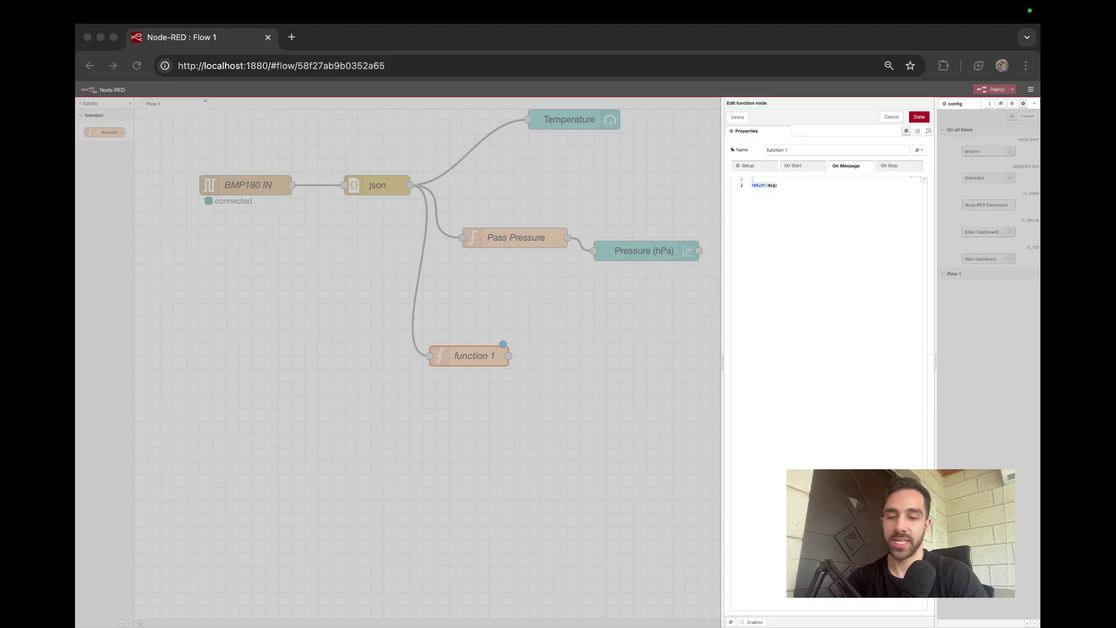
pyautogui.click(1022, 232)
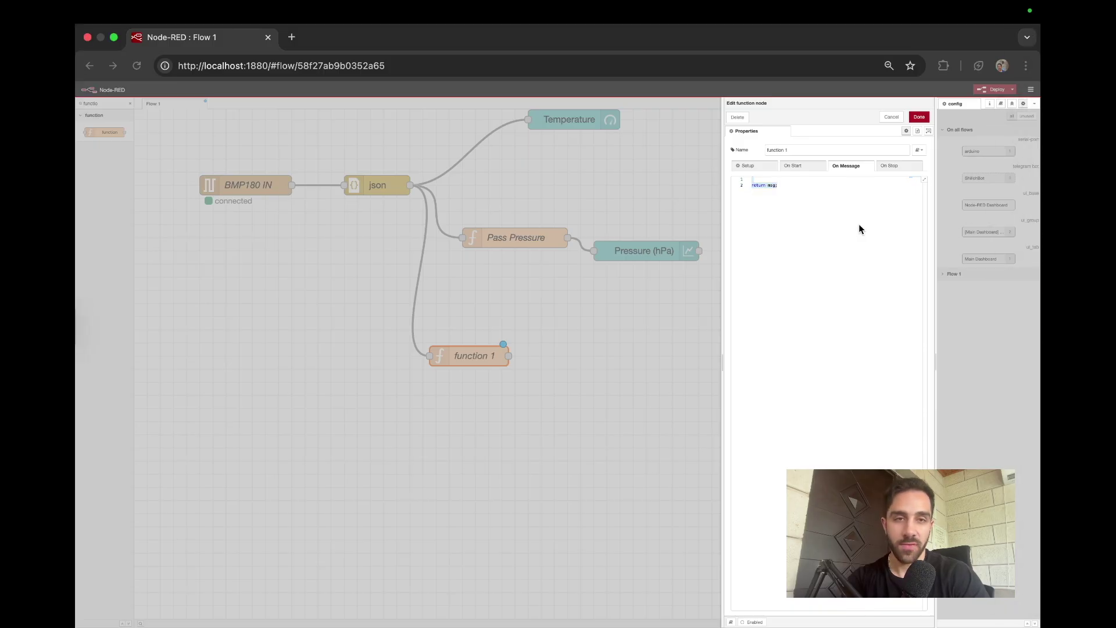
pyautogui.write('flow.set("latestTemp", msg.payload.temp); flow.set("latestPressure", msg.payload.pressure); return msg;')
pyautogui.tripleClick(830, 150)
pyautogui.write('Get La')
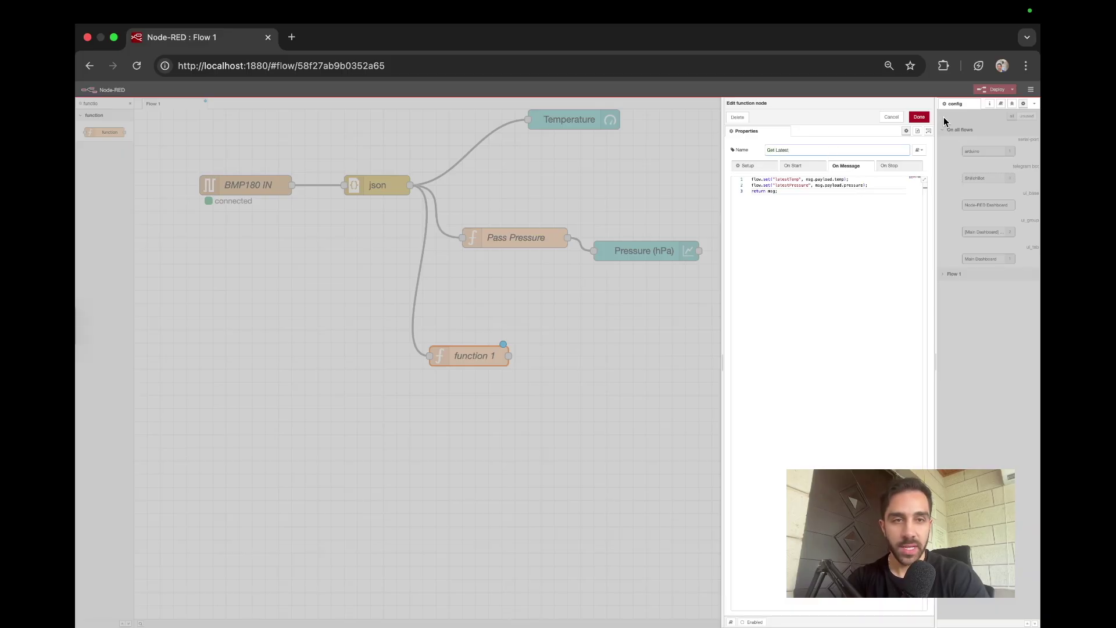
pyautogui.click(919, 117)
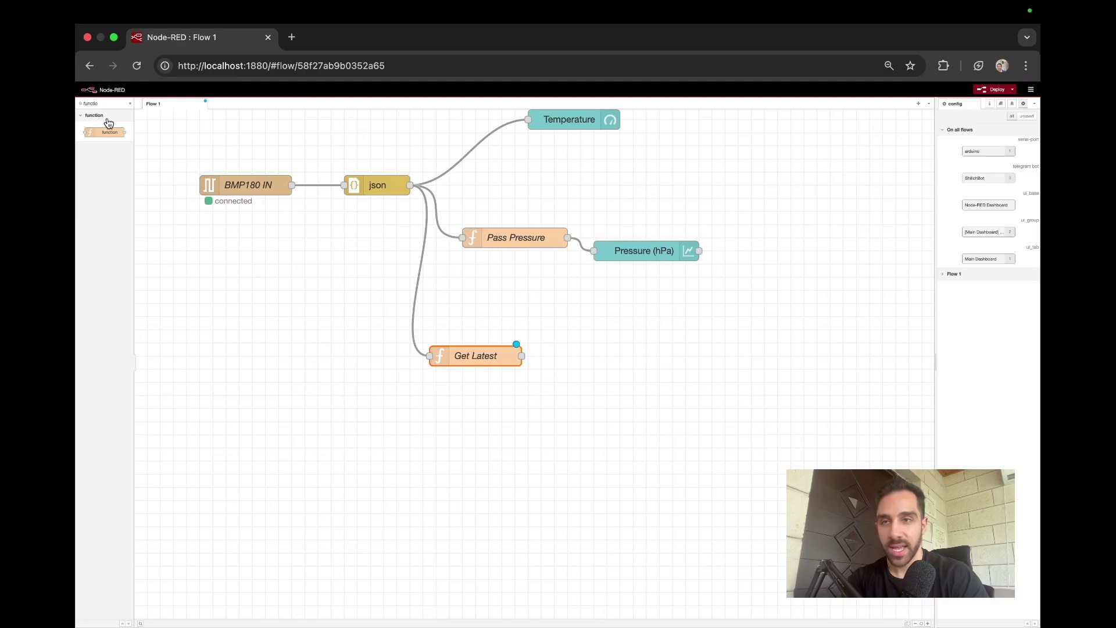
# Step: Place a Telegram receiver and a Telegram sender node below Get Latest
pyautogui.scroll(5, 87, 82)
pyautogui.doubleClick(120, 114)
pyautogui.write('telegr')
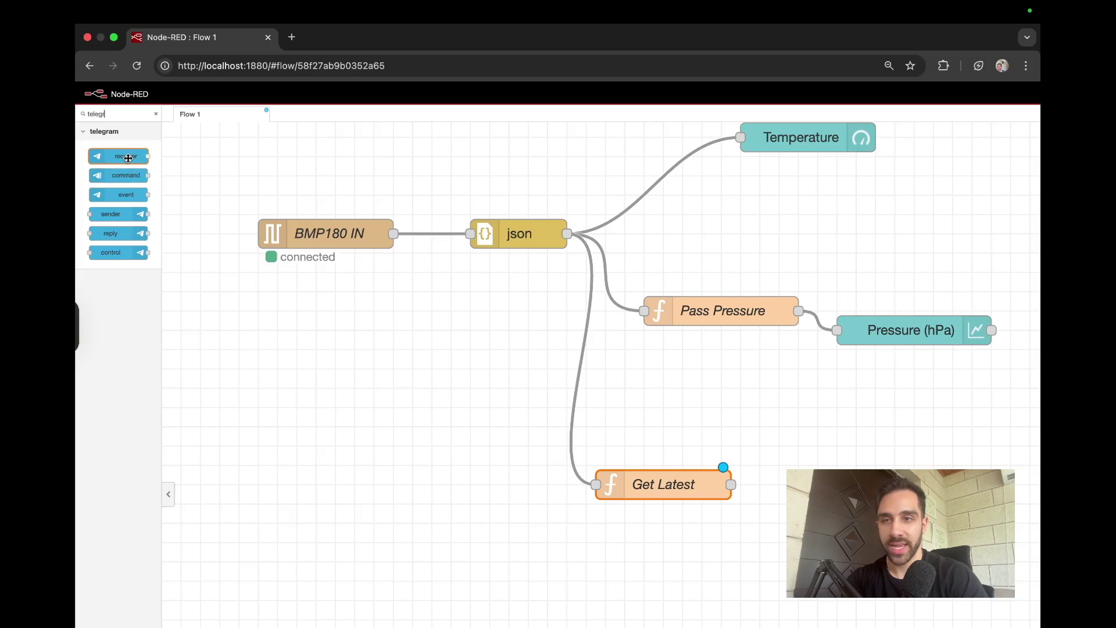
pyautogui.moveTo(125, 155); pyautogui.dragTo(404, 575)
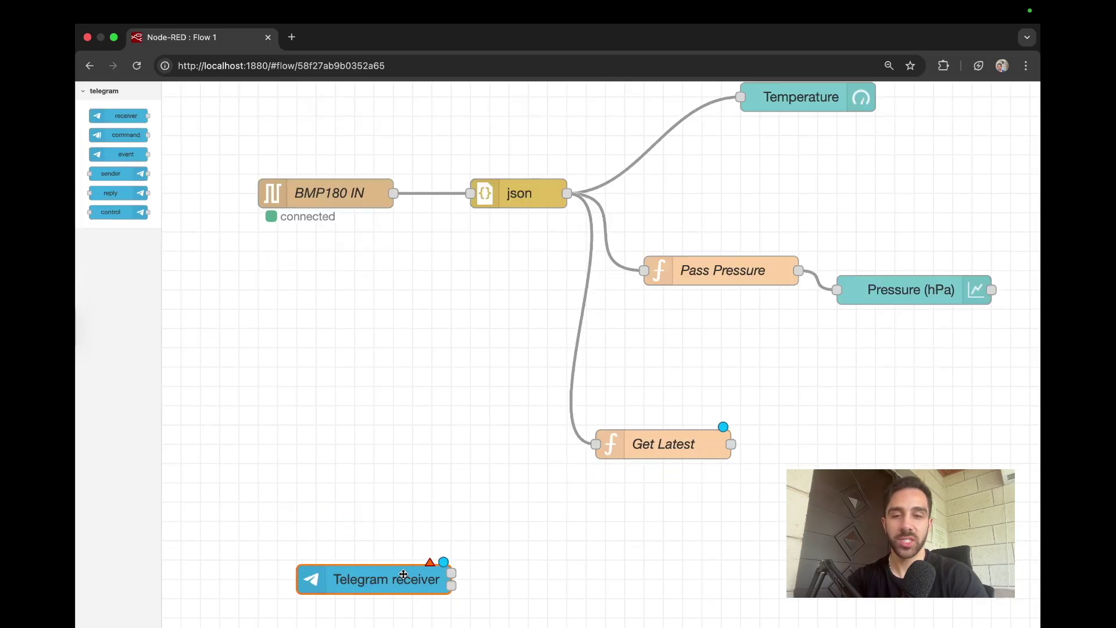
pyautogui.moveTo(111, 173); pyautogui.dragTo(245, 219)
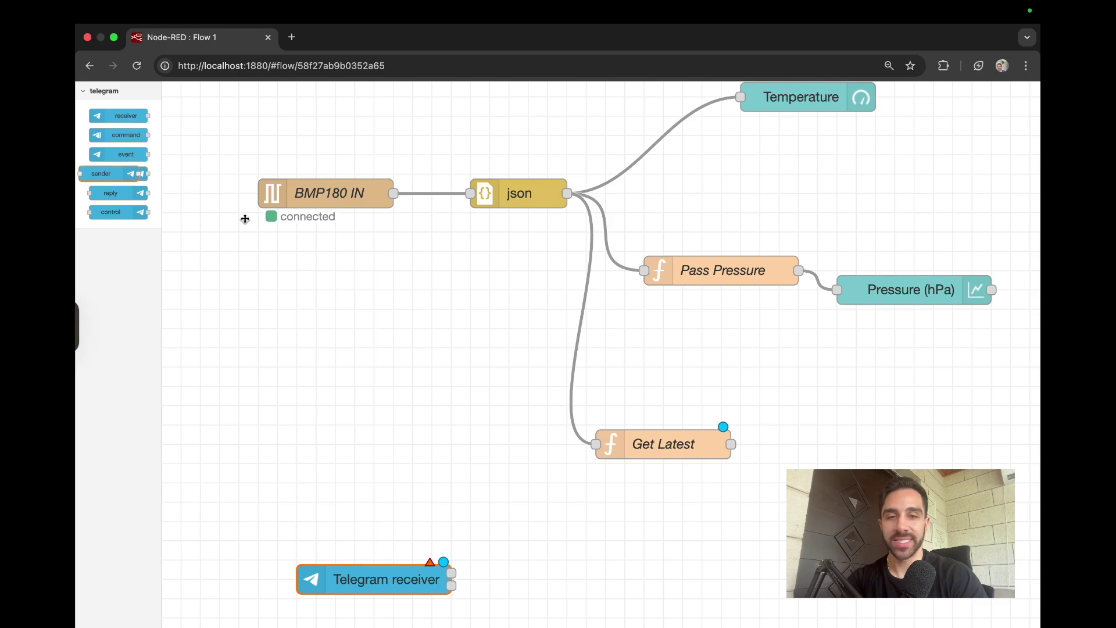
pyautogui.click(362, 267)
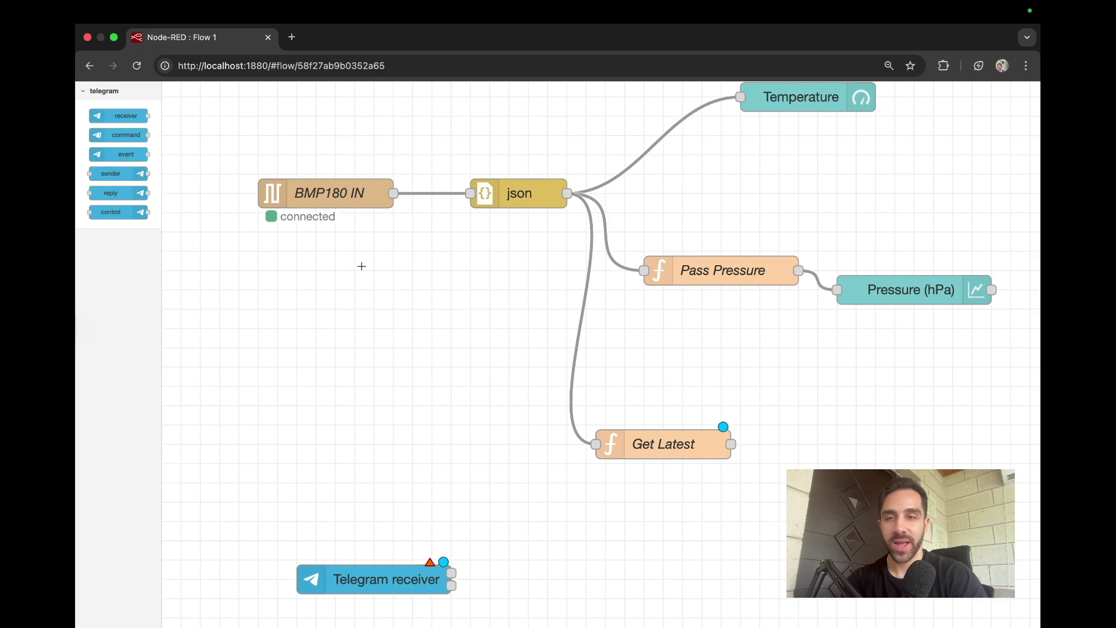
# Step: Add a function node lined up between the receiver and sender, and open it for editing
pyautogui.click(83, 91)
pyautogui.scroll(2, 90, 112)
pyautogui.doubleClick(106, 112)
pyautogui.write('function')
pyautogui.moveTo(116, 152); pyautogui.dragTo(637, 545)
pyautogui.scroll(-2, 638, 543)
pyautogui.press('super+minus')
pyautogui.press('super+minus')
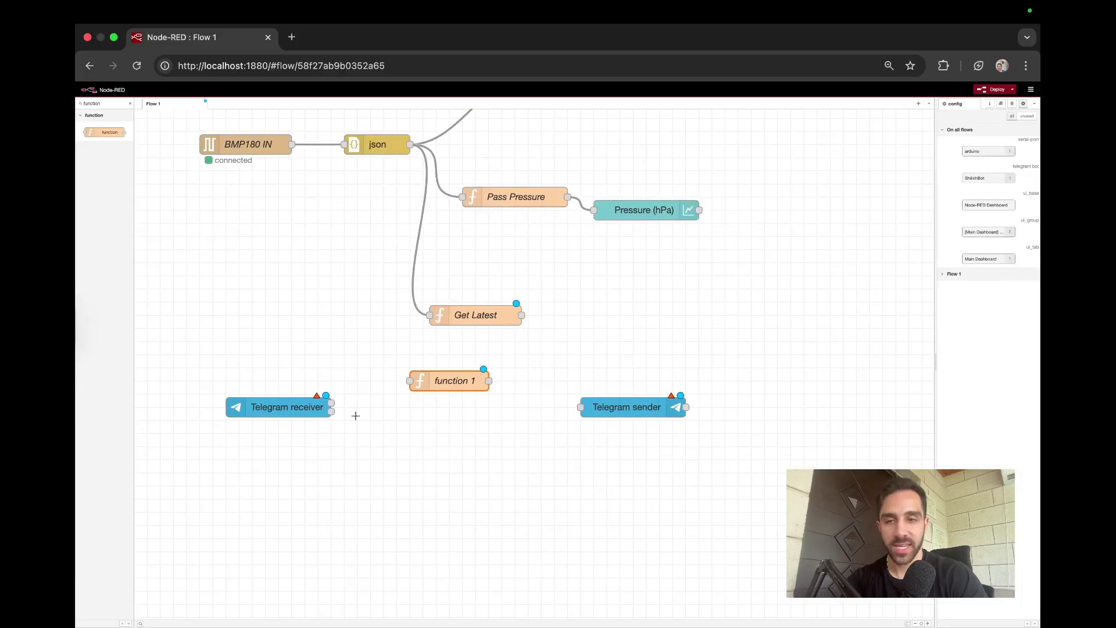
pyautogui.scroll(3, 356, 416)
pyautogui.moveTo(450, 483); pyautogui.dragTo(464, 483)
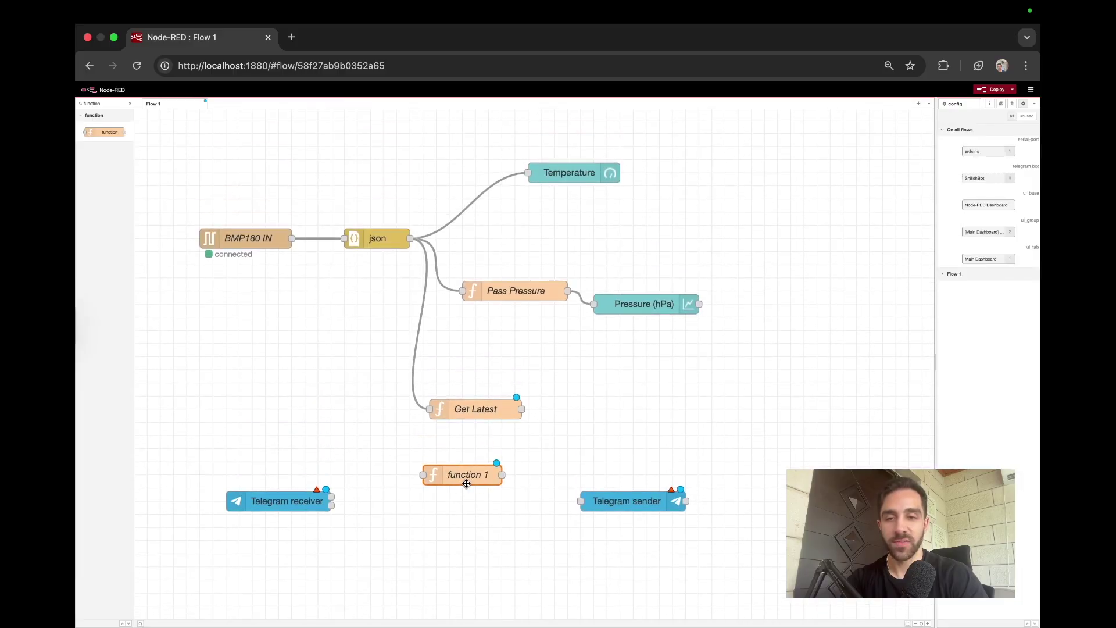
pyautogui.doubleClick(462, 483)
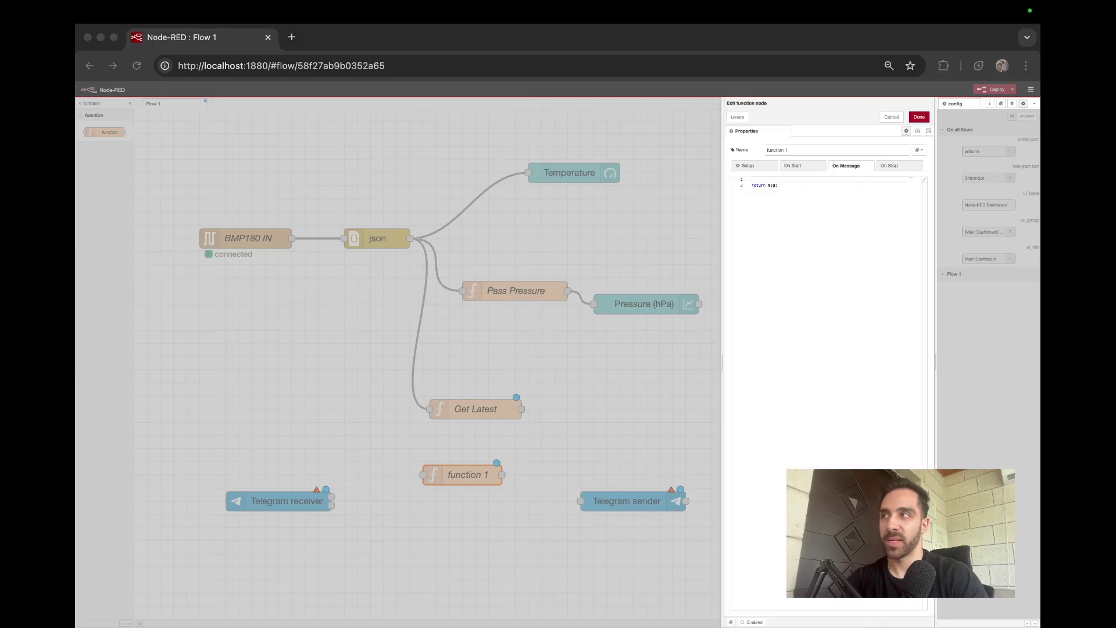
# Step: Paste the 'status' reply handler code into the function and start renaming it Handler
pyautogui.click(836, 253)
pyautogui.press('super+a')
pyautogui.press('super+v')
pyautogui.hscroll(3, 833, 209)
pyautogui.scroll(-5, 834, 210)
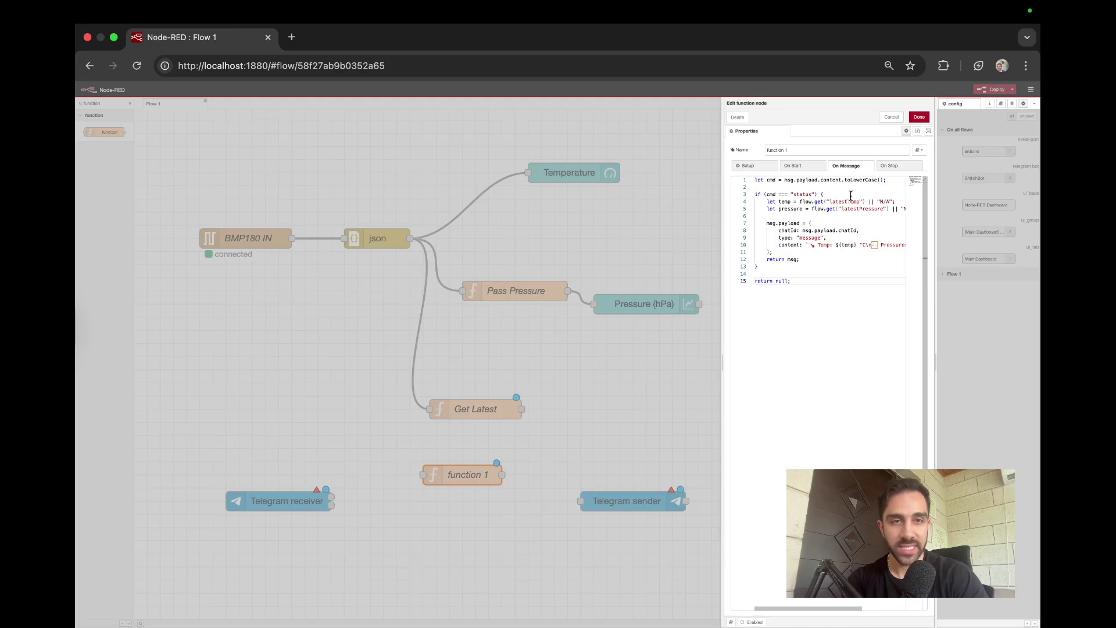
pyautogui.doubleClick(807, 194)
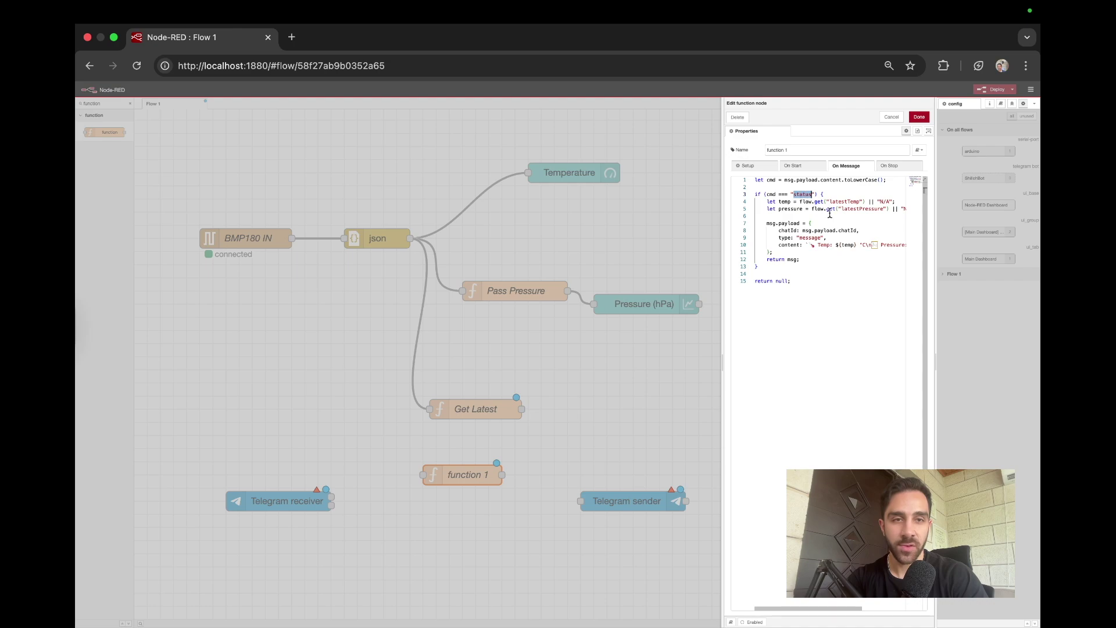
pyautogui.scroll(6, 866, 212)
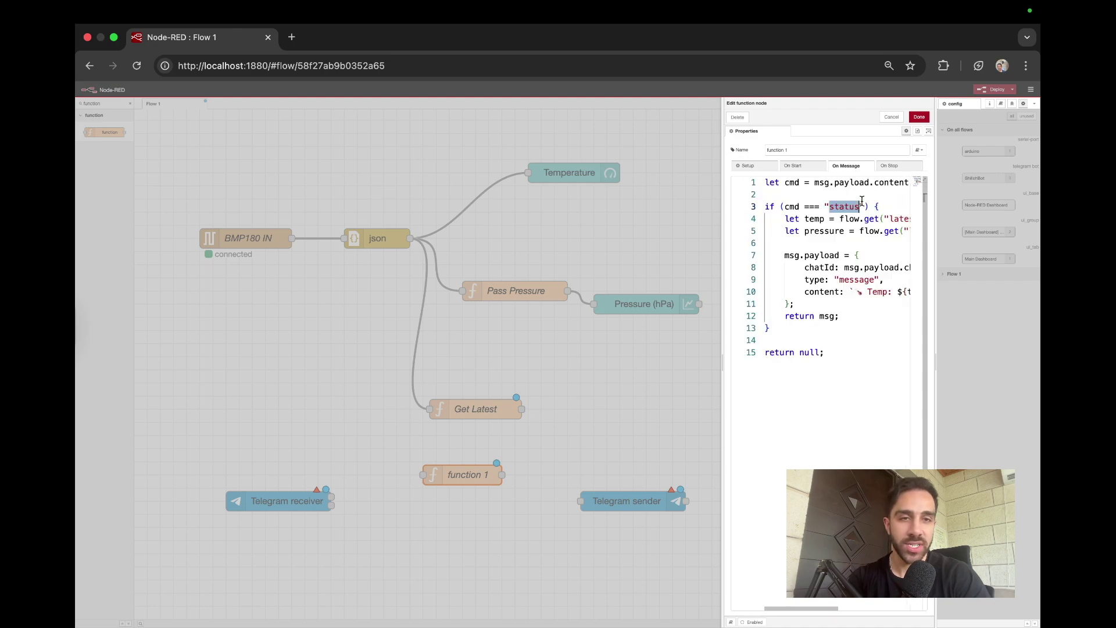
pyautogui.hscroll(3, 862, 201)
pyautogui.hscroll(-8, 867, 227)
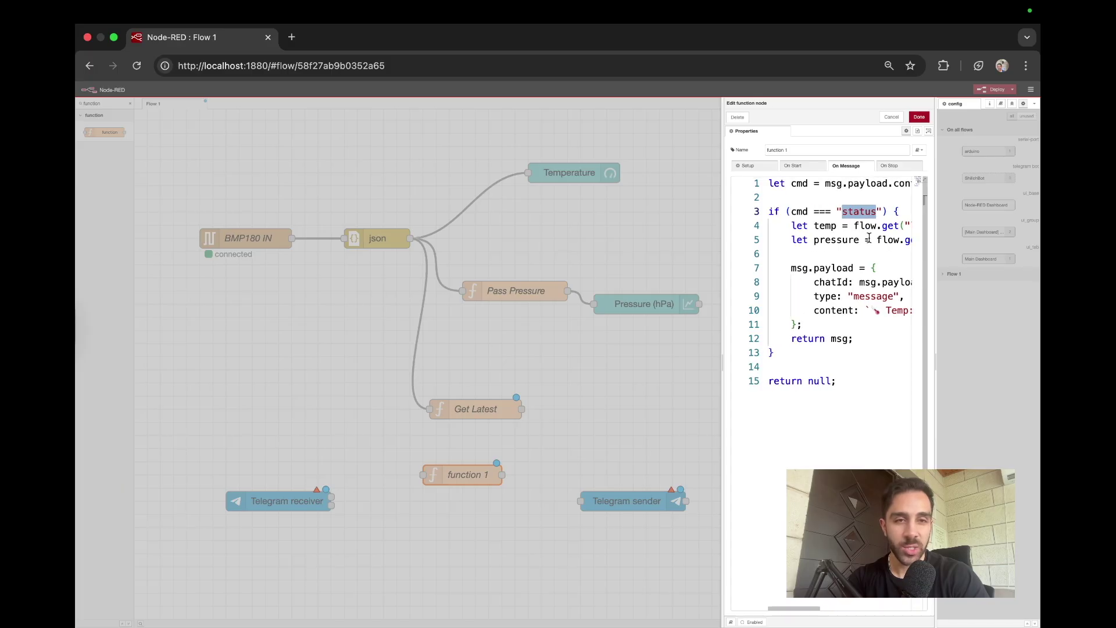
pyautogui.scroll(-6, 868, 239)
pyautogui.scroll(6, 826, 184)
pyautogui.tripleClick(807, 150)
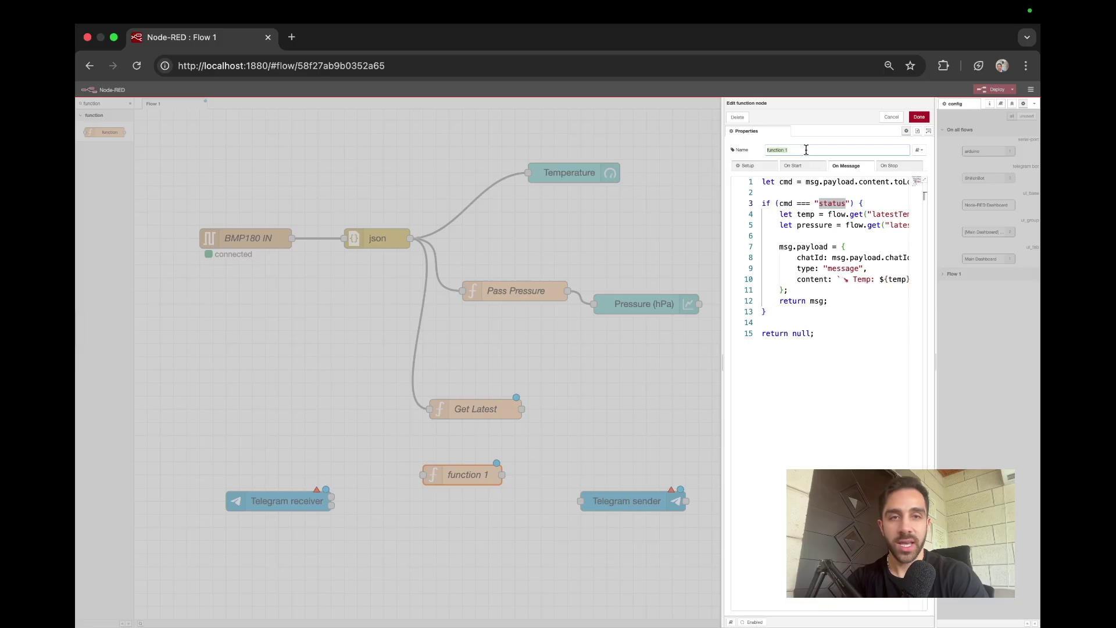
pyautogui.write('Handle Message')
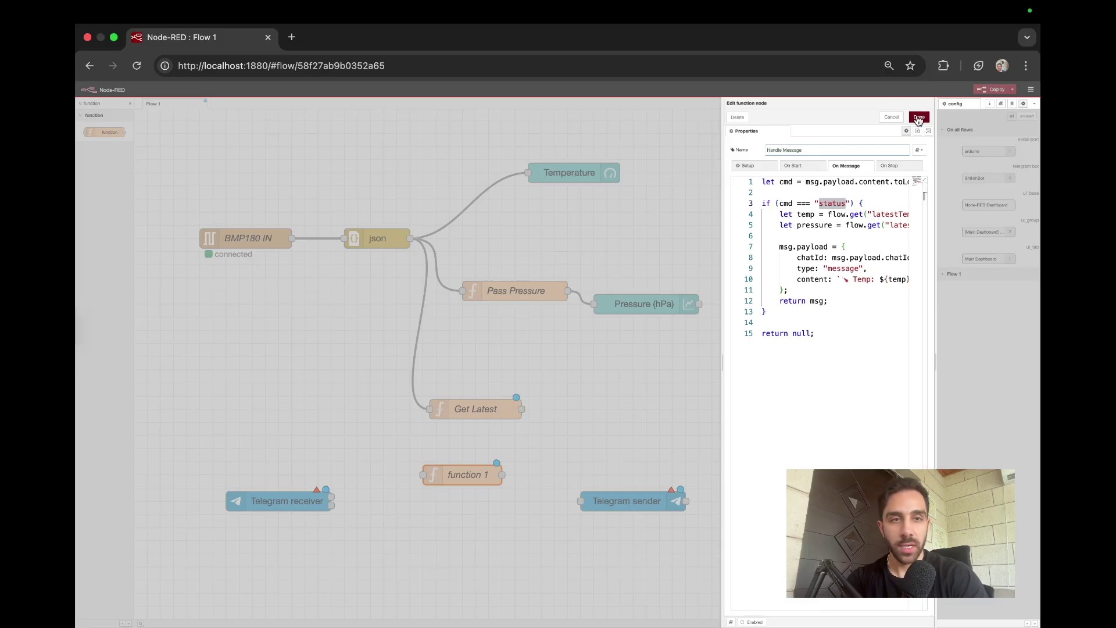
# Step: Save Handle Message and wire it from the Telegram receiver to the Telegram sender
pyautogui.click(920, 117)
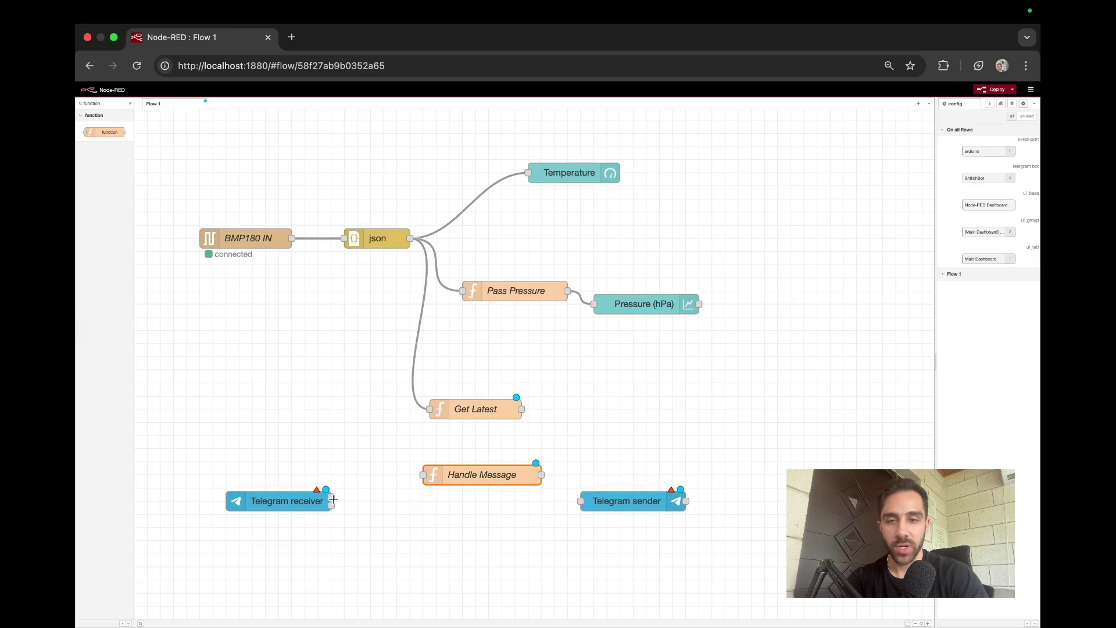
pyautogui.moveTo(331, 498); pyautogui.dragTo(422, 475)
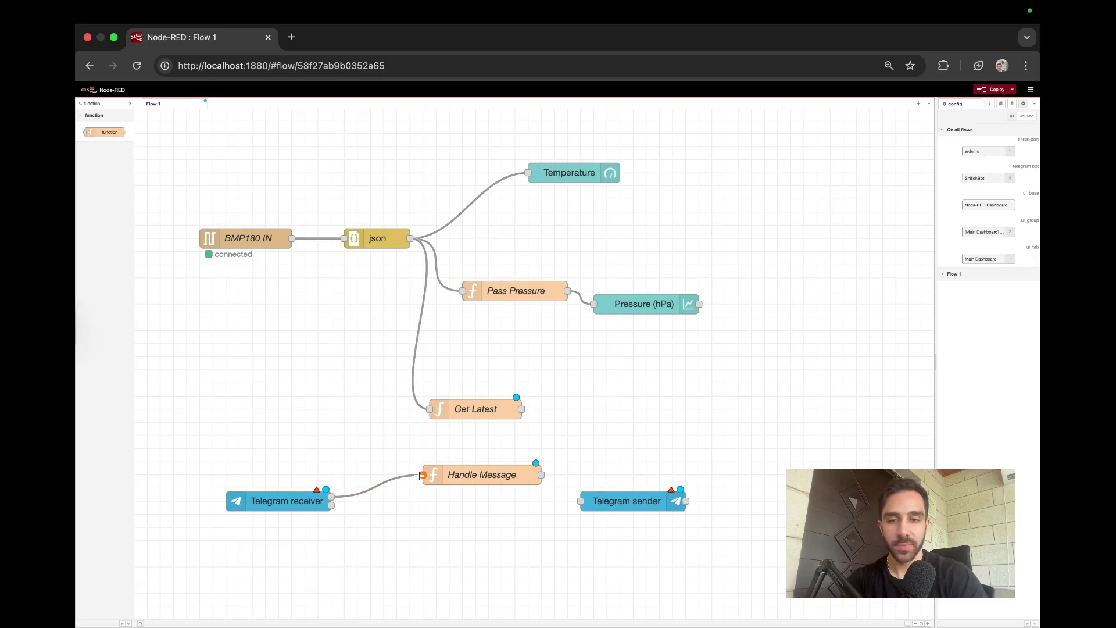
pyautogui.moveTo(581, 501); pyautogui.dragTo(480, 473)
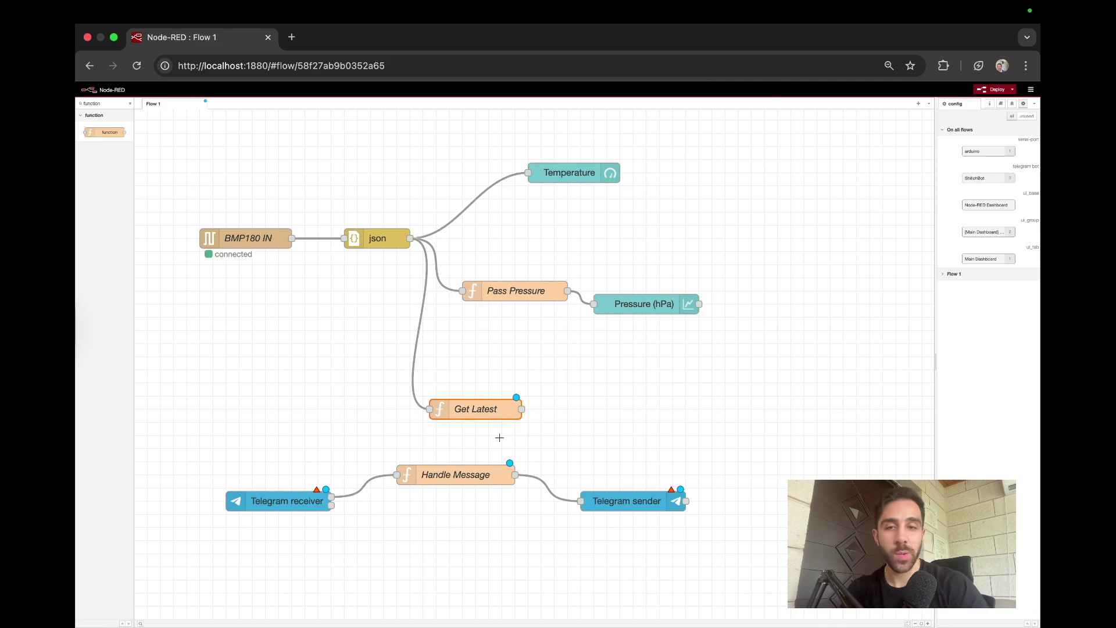
# Step: Add a new bot configuration to the Telegram receiver, entering the bot's name and pasting its token
pyautogui.doubleClick(276, 504)
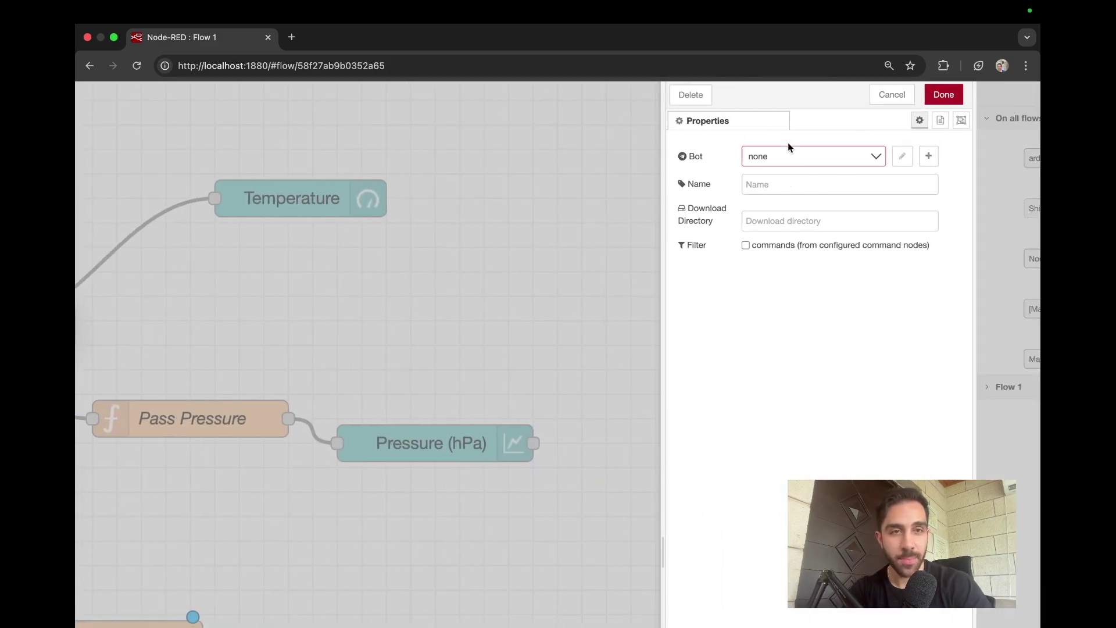
pyautogui.click(883, 156)
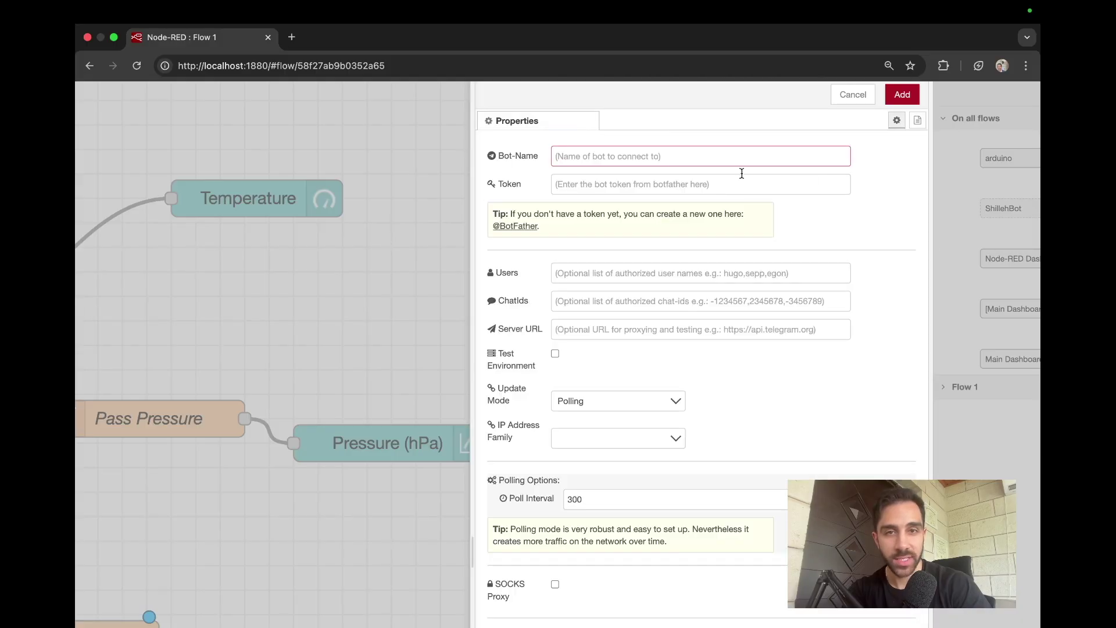
pyautogui.click(742, 173)
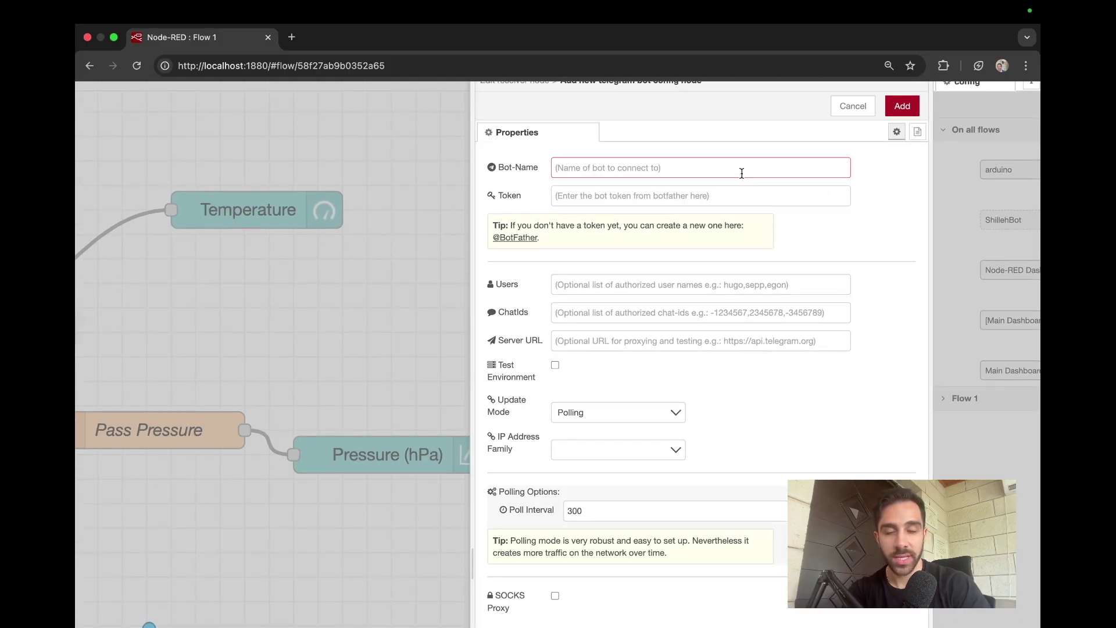
pyautogui.scroll(-1, 742, 173)
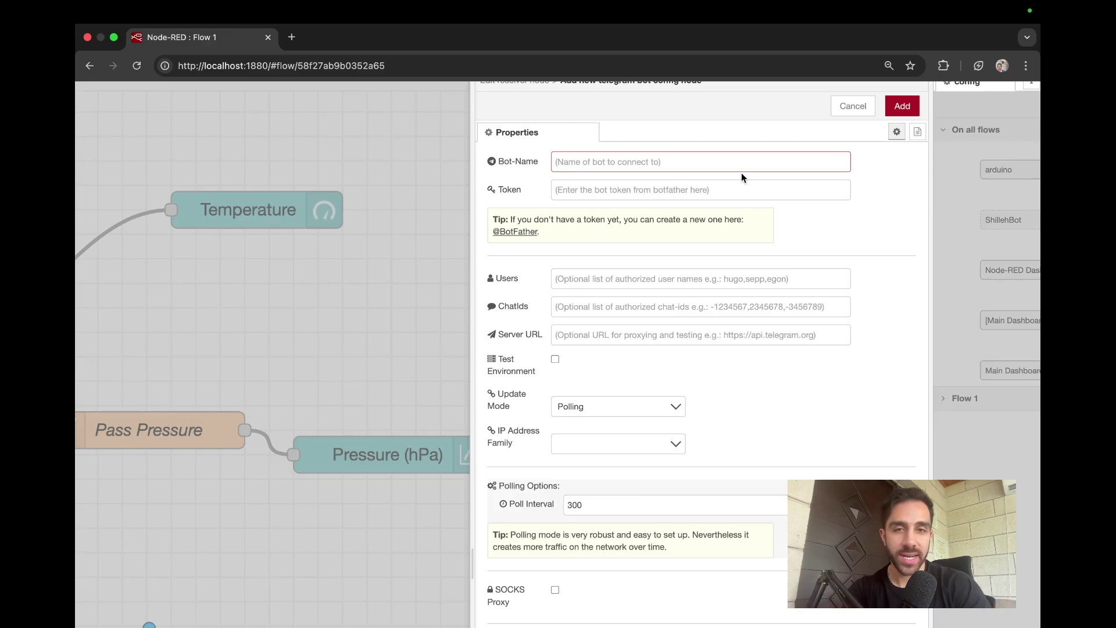
pyautogui.write('Shillehs2ndbot')
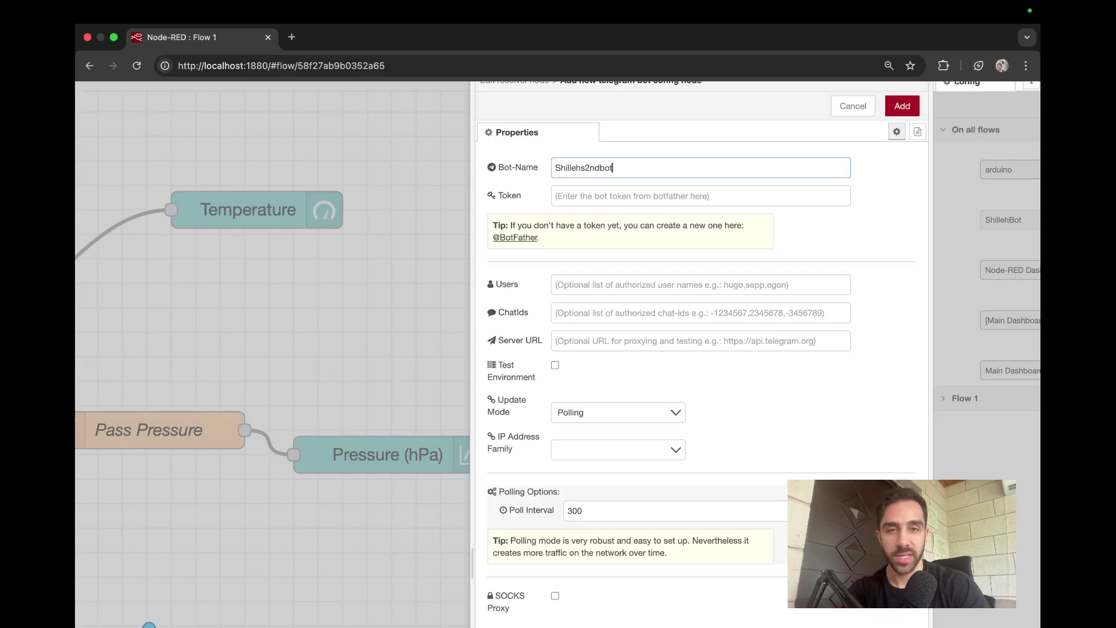
pyautogui.click(674, 200)
pyautogui.press('super+v')
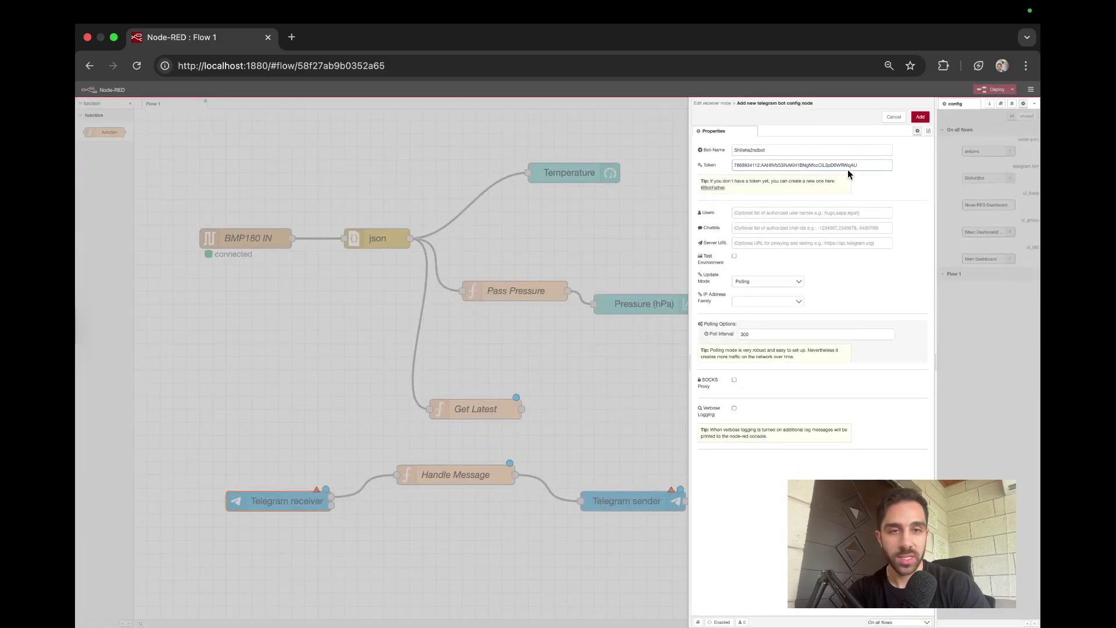
pyautogui.scroll(5, 848, 170)
pyautogui.hscroll(1, 849, 172)
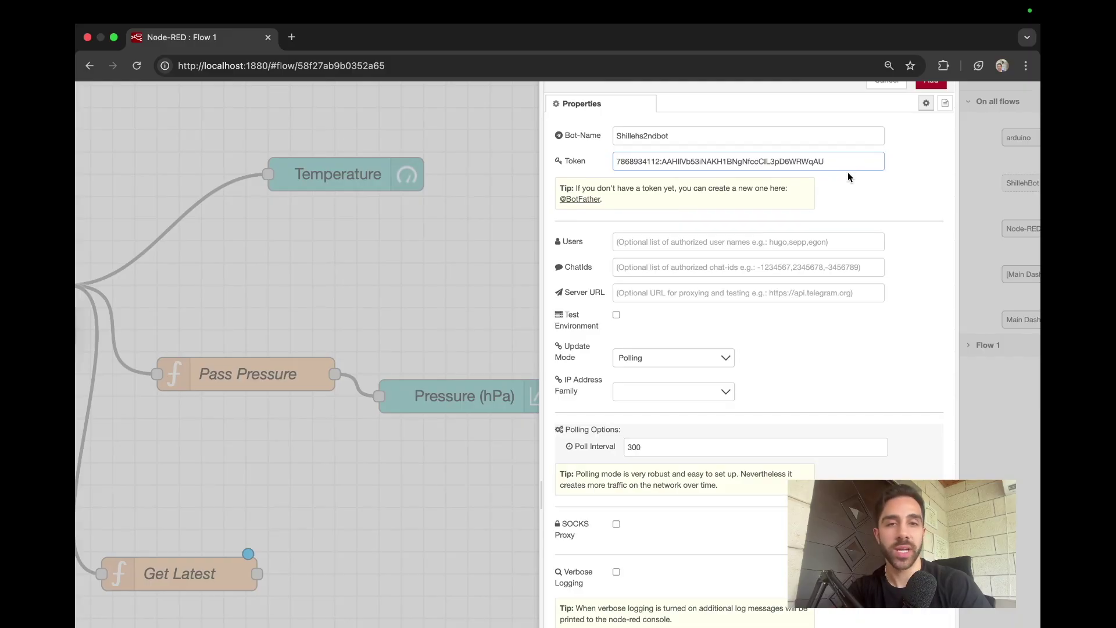
pyautogui.scroll(-5, 847, 172)
pyautogui.click(916, 113)
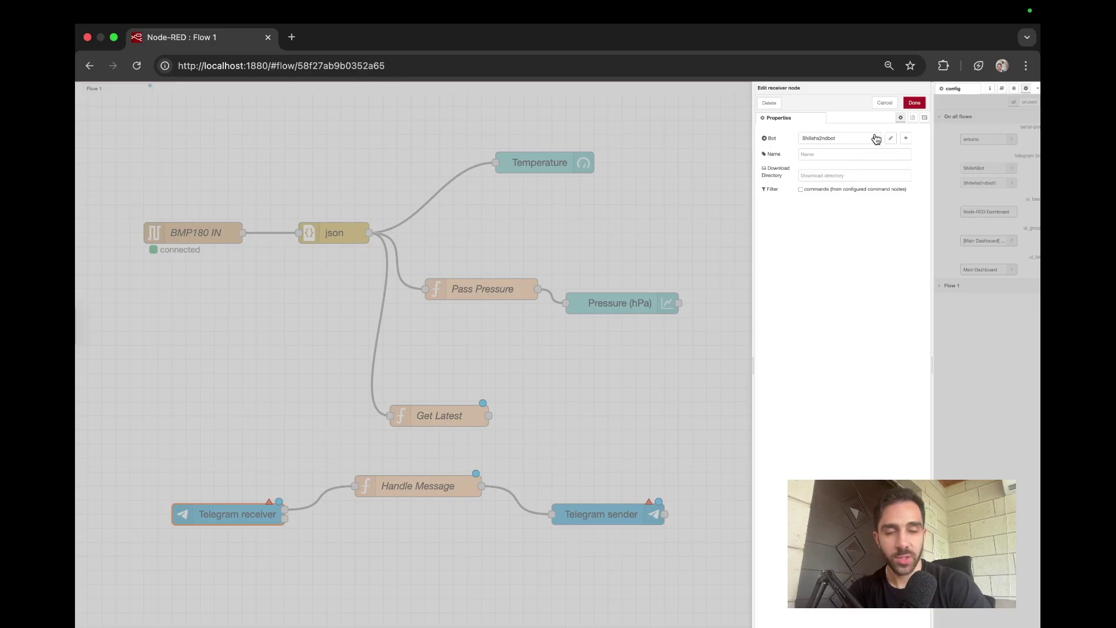
pyautogui.click(914, 104)
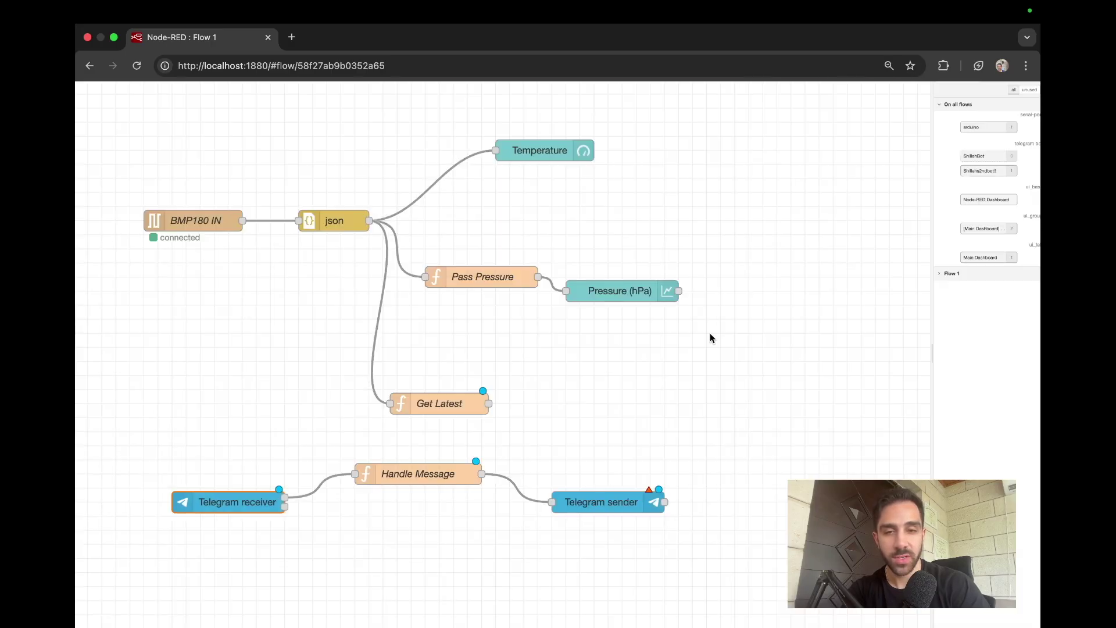
# Step: Select the newly added bot in the Telegram sender, save it, and deploy the flow
pyautogui.doubleClick(583, 509)
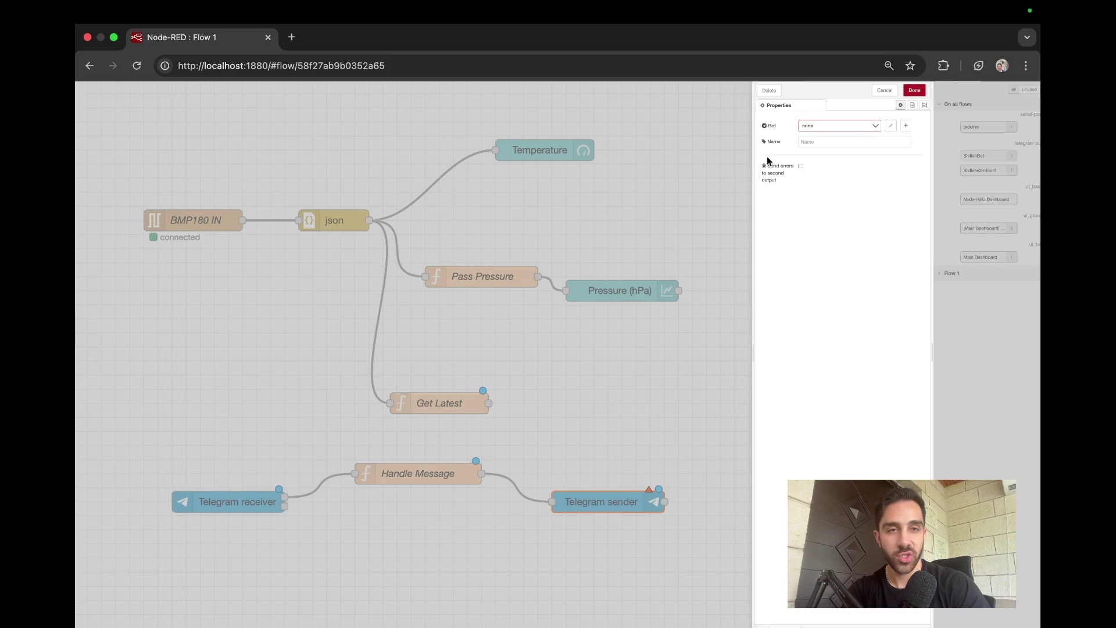
pyautogui.click(853, 127)
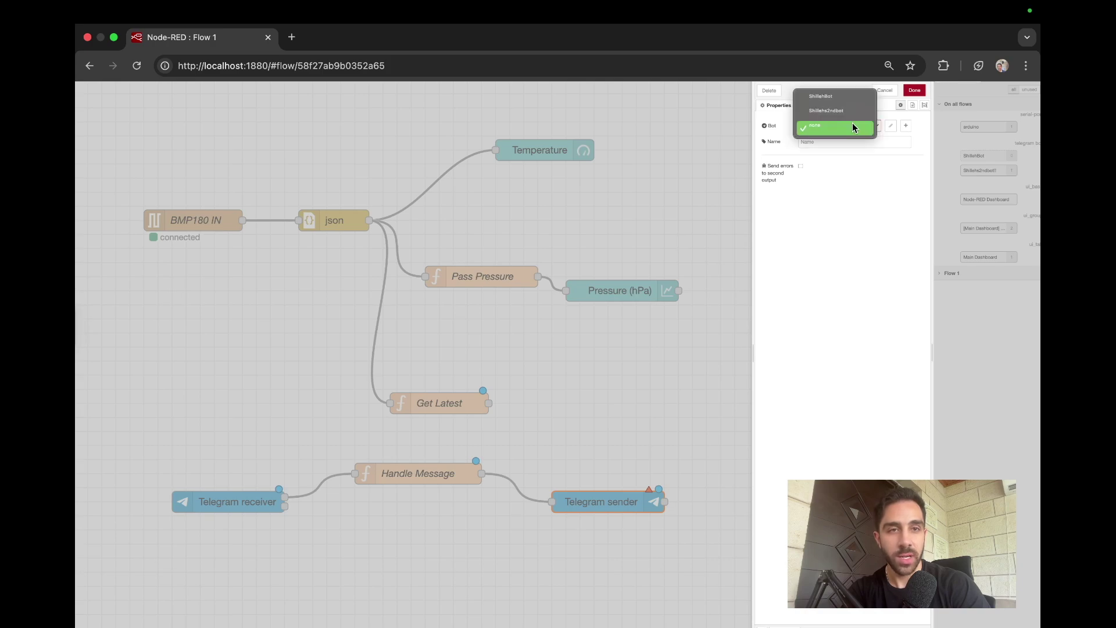
pyautogui.click(847, 112)
pyautogui.scroll(5, 891, 125)
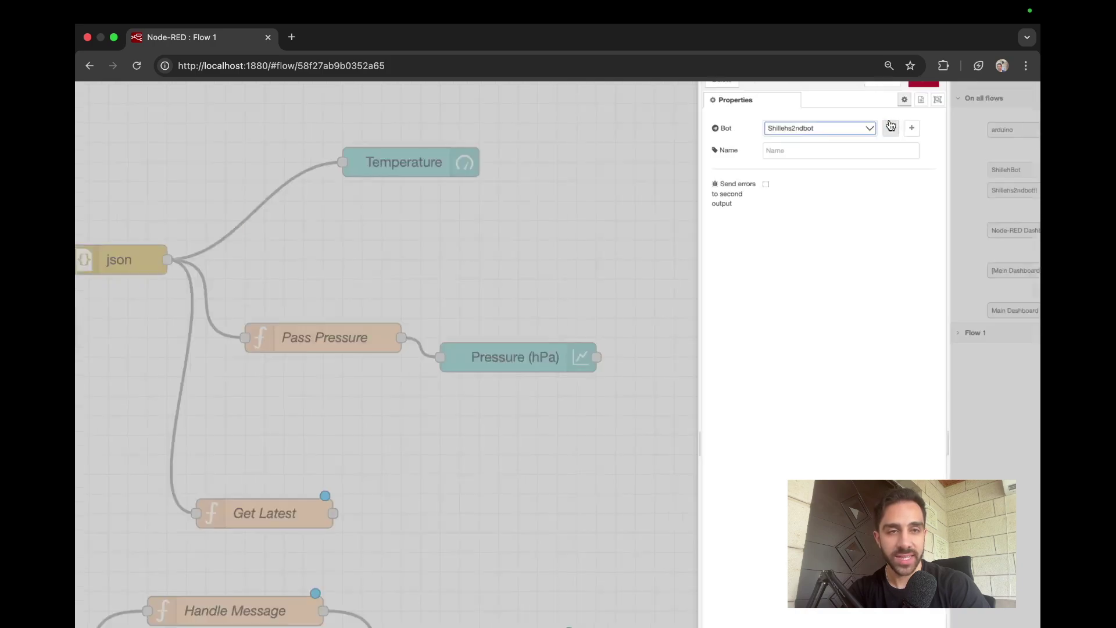
pyautogui.scroll(-5, 891, 125)
pyautogui.click(944, 88)
pyautogui.scroll(-5, 731, 235)
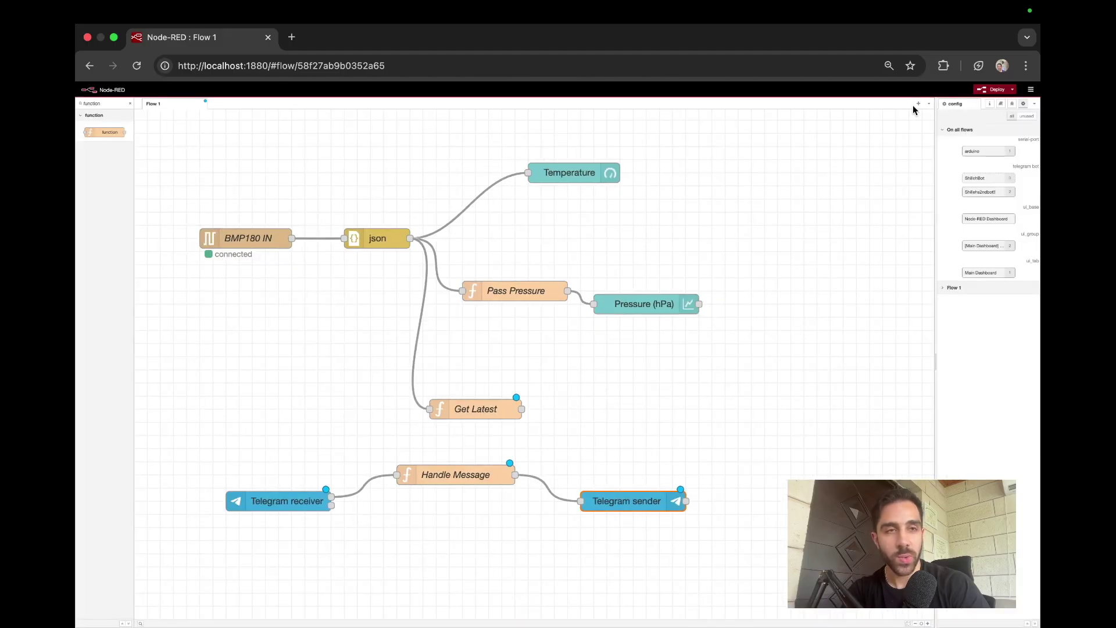
pyautogui.click(991, 90)
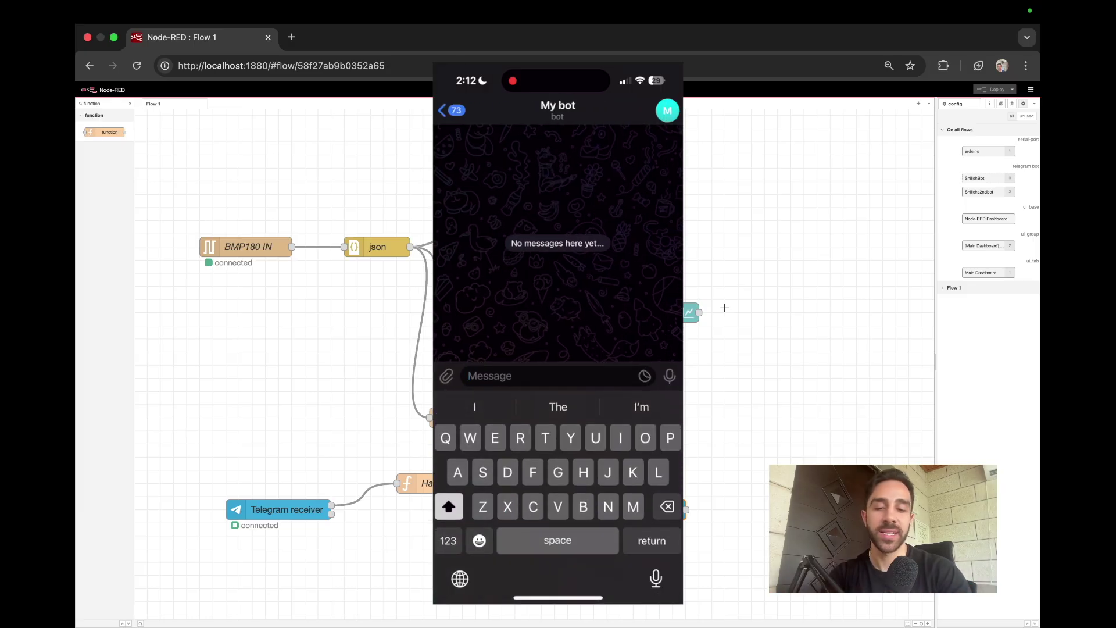
# Step: Send 'Status' to the bot in the Telegram chat
pyautogui.write('Sta')
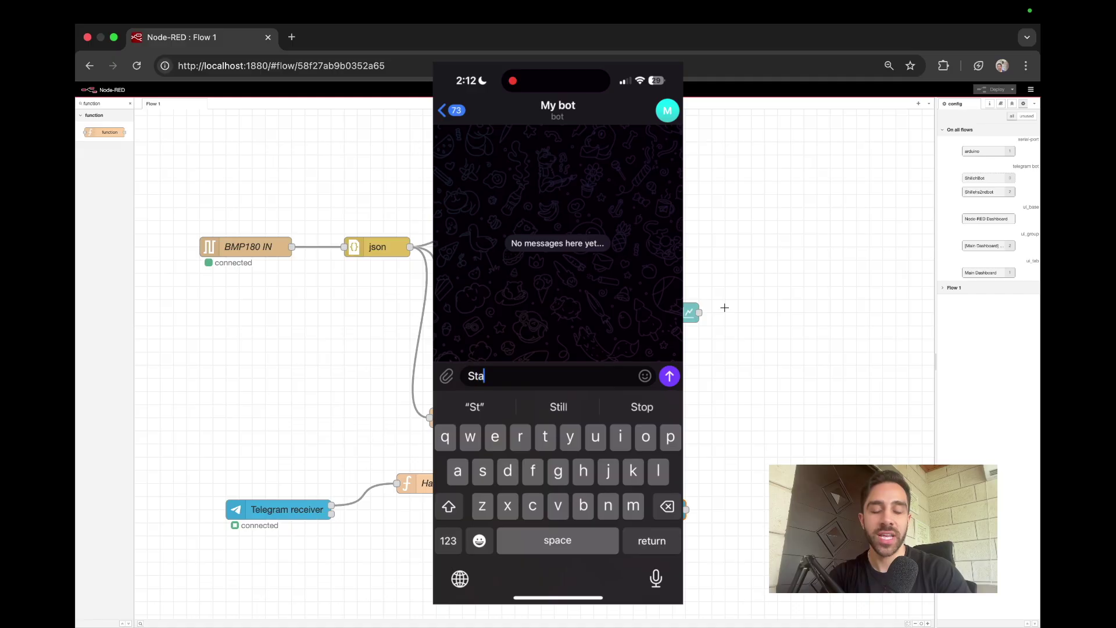
pyautogui.write('tus')
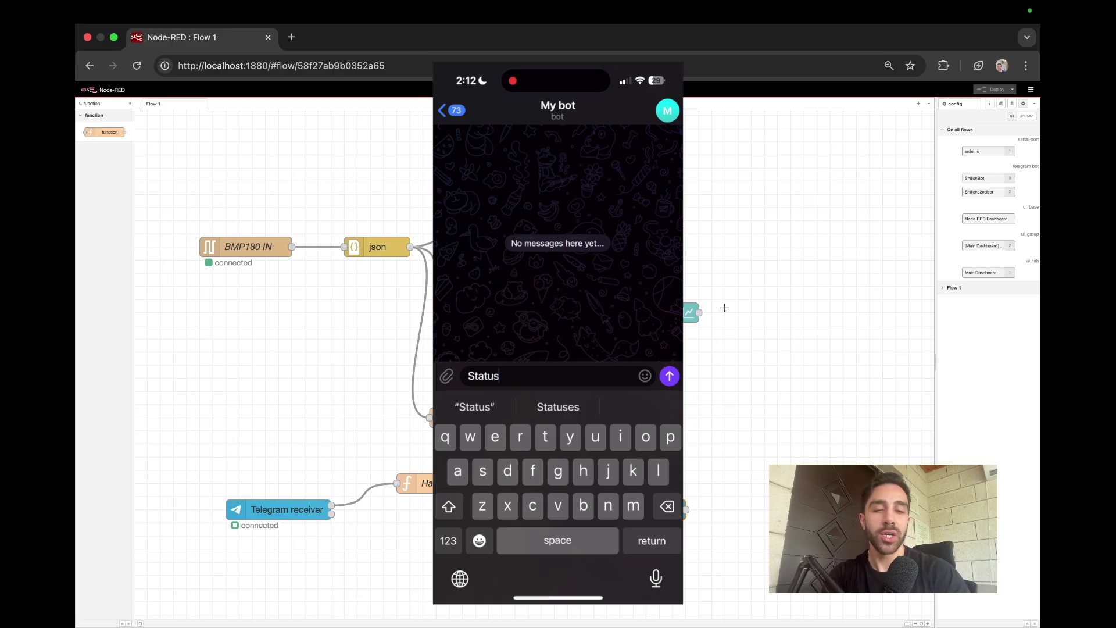
pyautogui.press('Return')
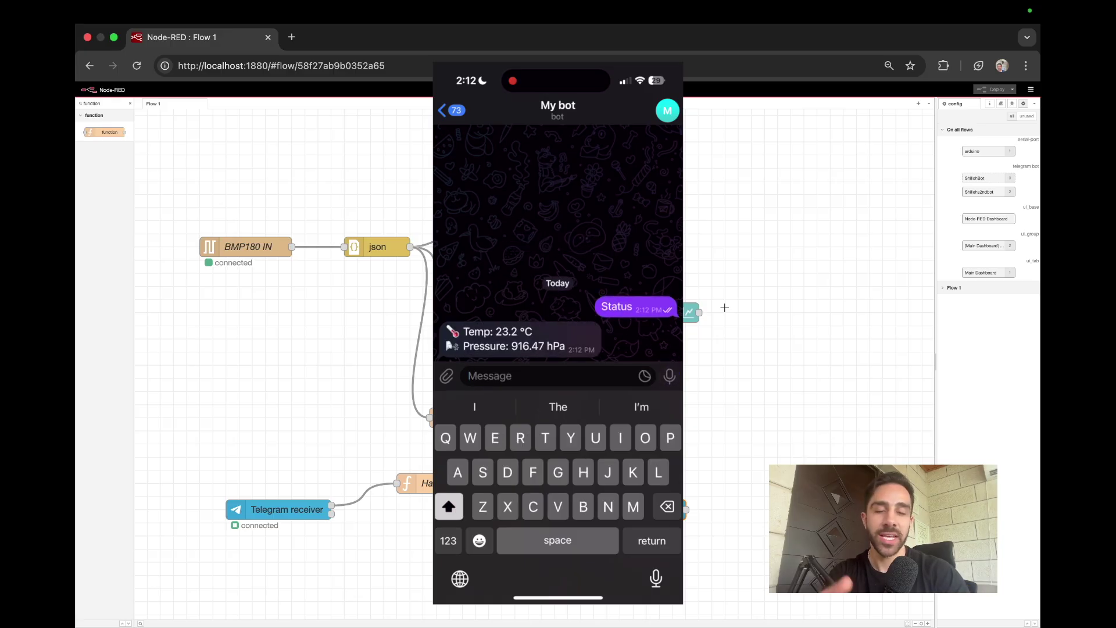